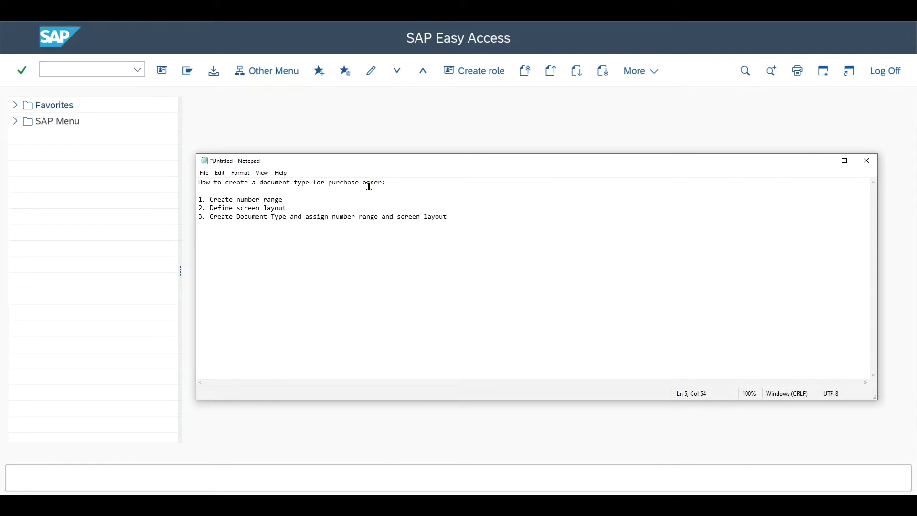
Walk through the Notepad outline steps: create number range, define screen layout, and the rest.
left_click_drag(387, 182, 327, 185)
left_click_drag(292, 199, 194, 197)
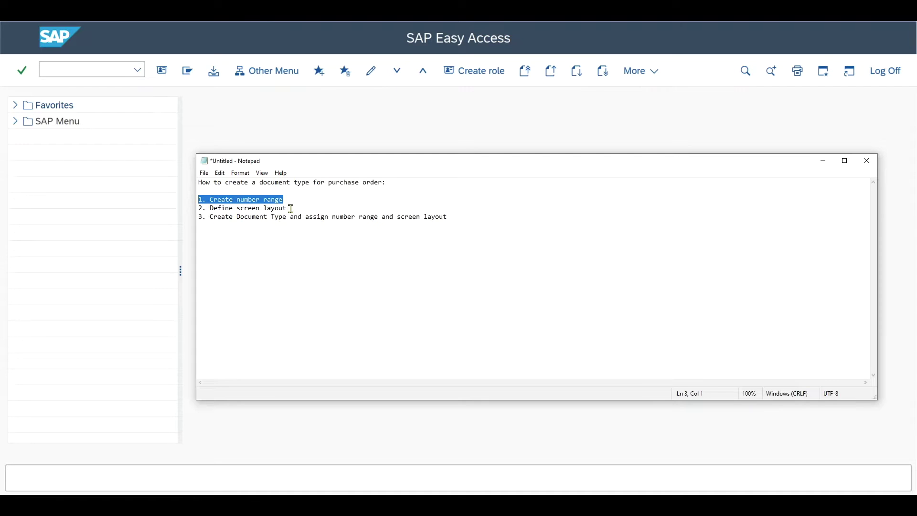
left_click_drag(291, 209, 451, 218)
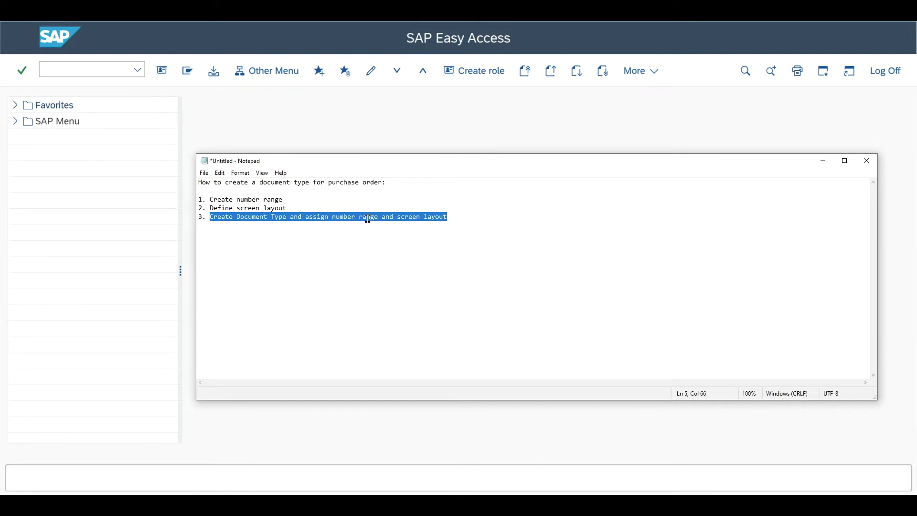
left_click(351, 208)
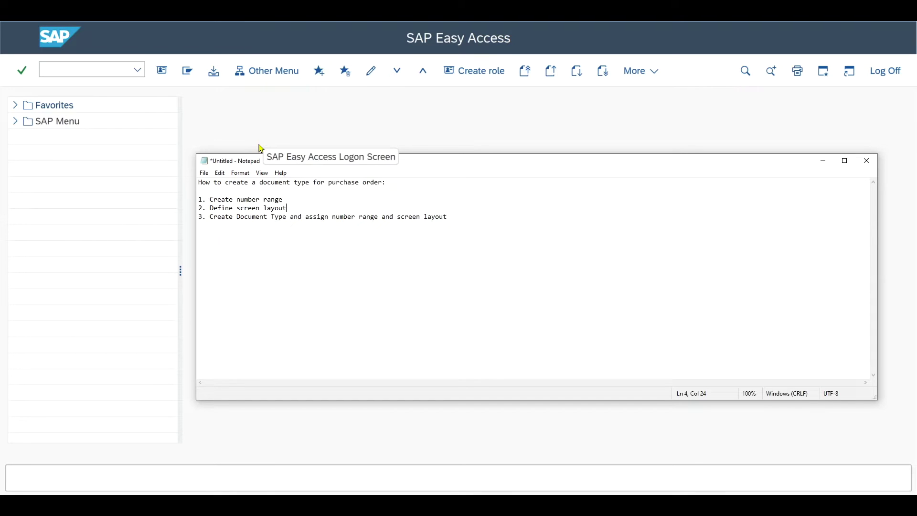
left_click_drag(292, 197, 201, 199)
left_click(304, 201)
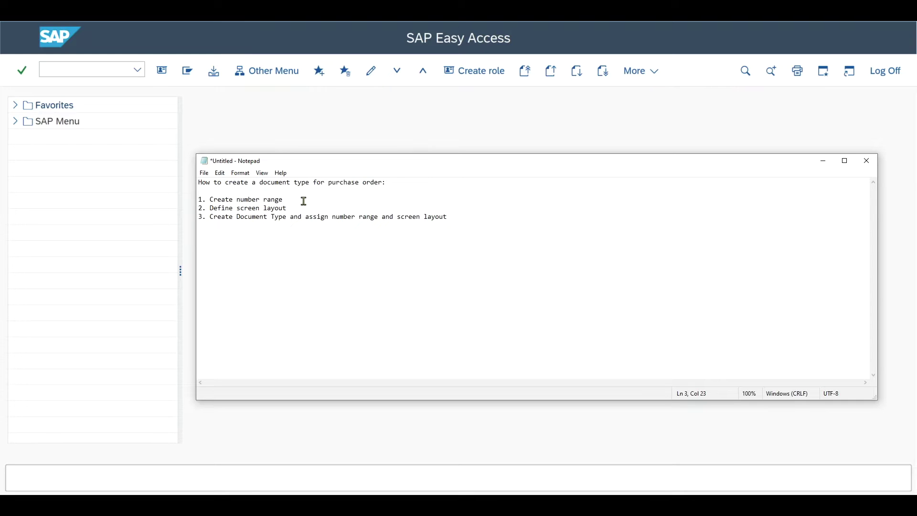
left_click(122, 71)
type("o")
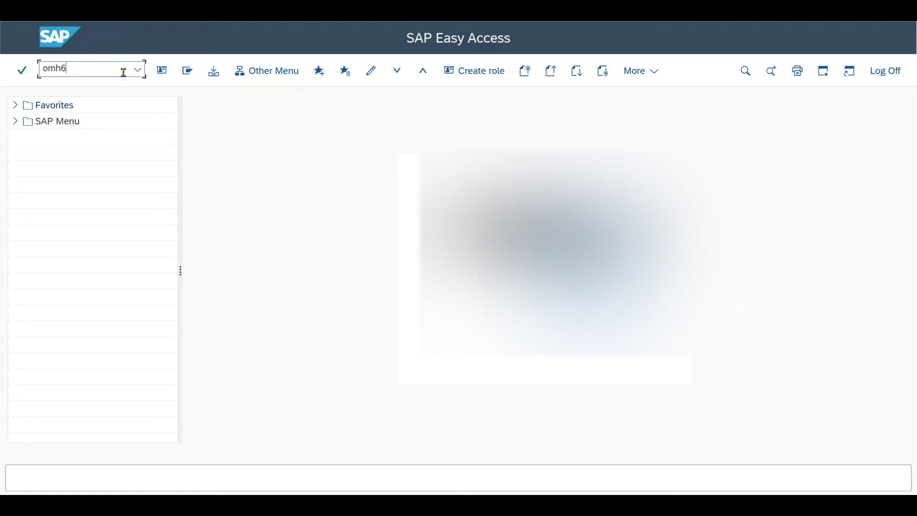
type("mh6")
key("Return")
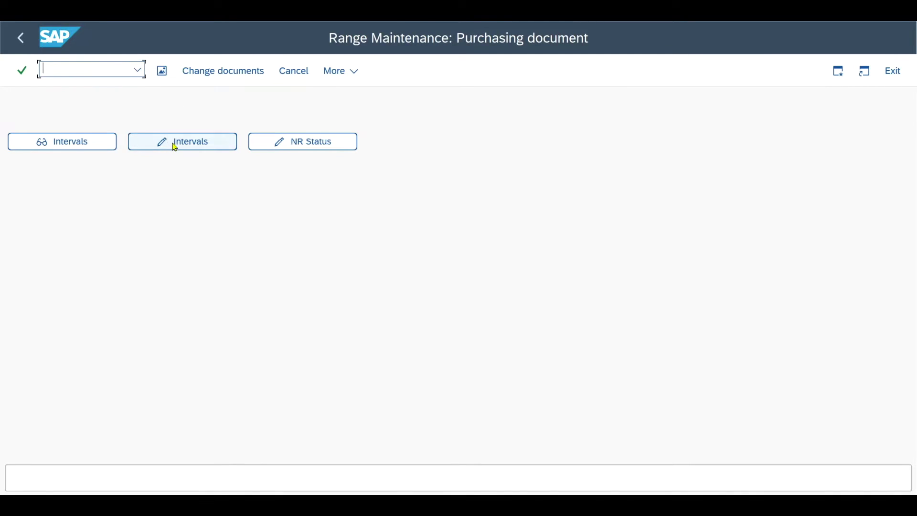
left_click(174, 143)
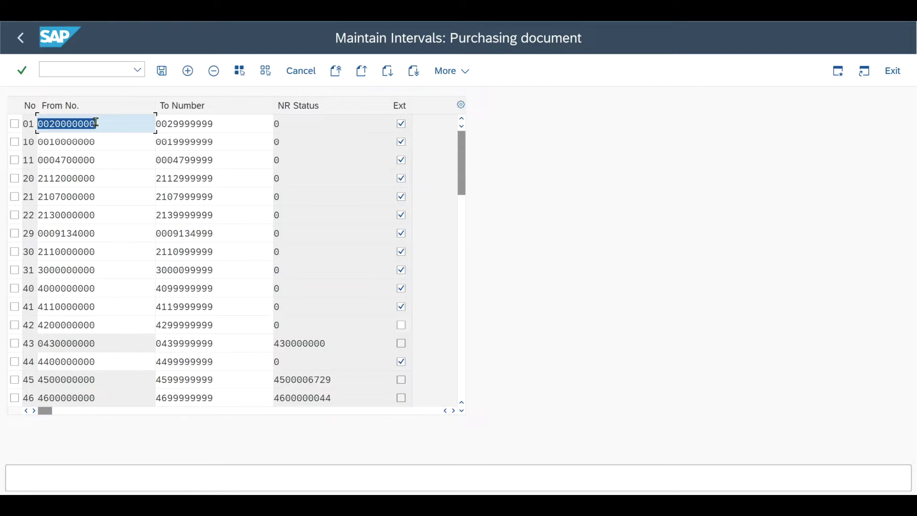
left_click(187, 71)
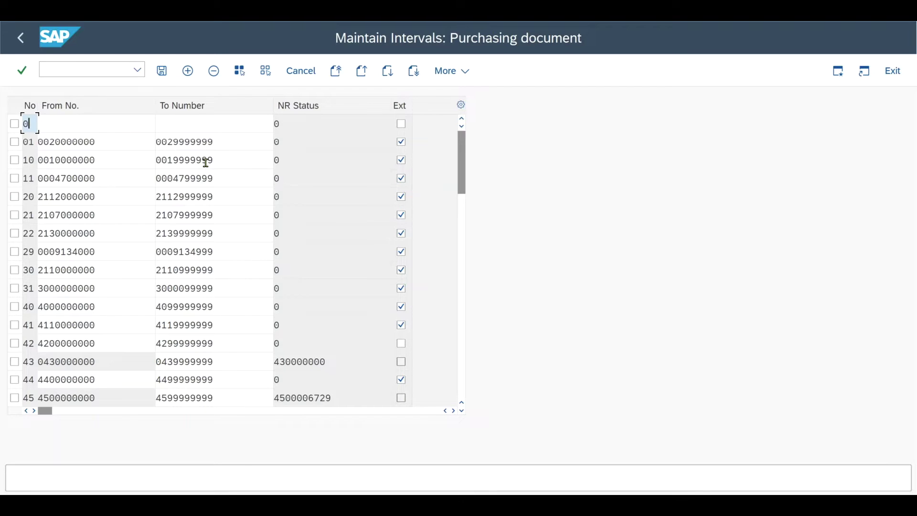
type("8")
key("Tab")
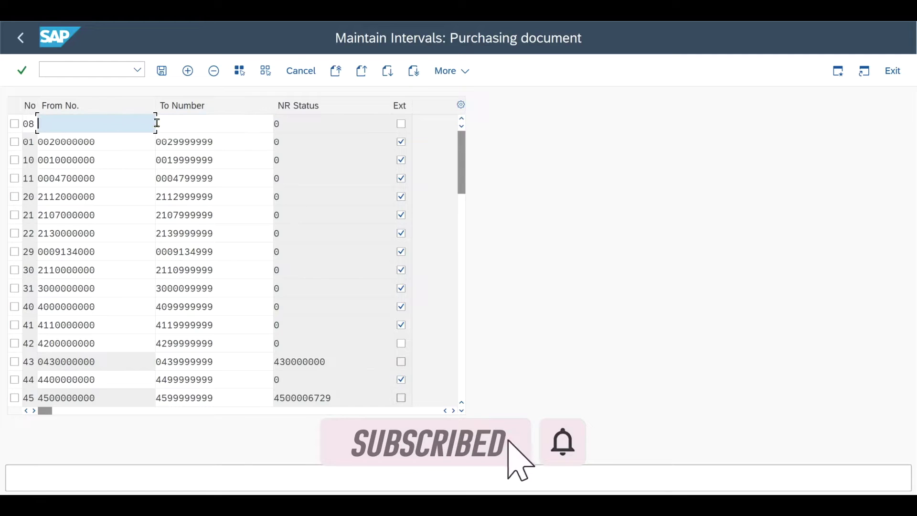
type("0030000000")
key("Tab")
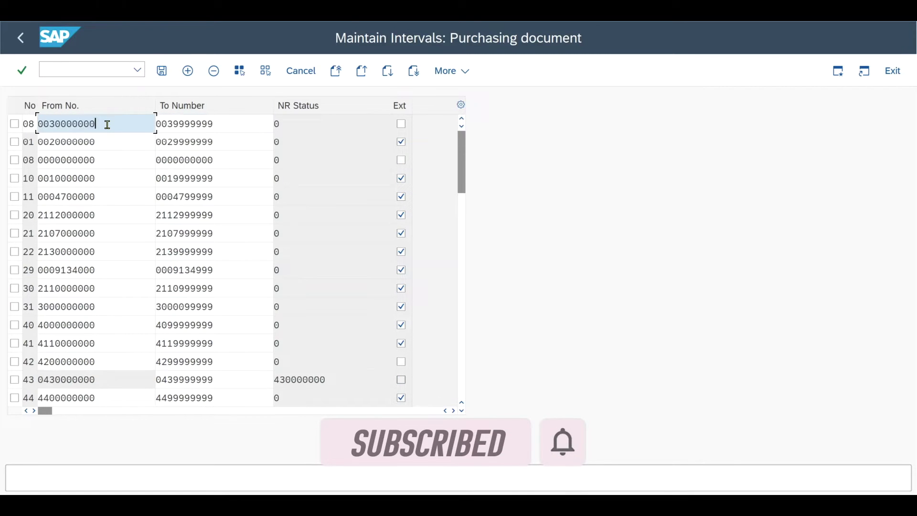
left_click_drag(109, 124, 32, 125)
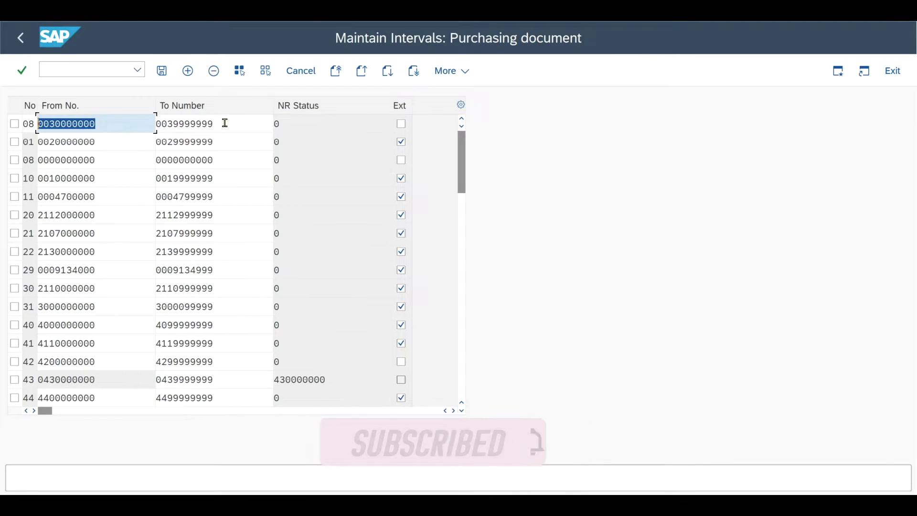
left_click_drag(224, 124, 147, 124)
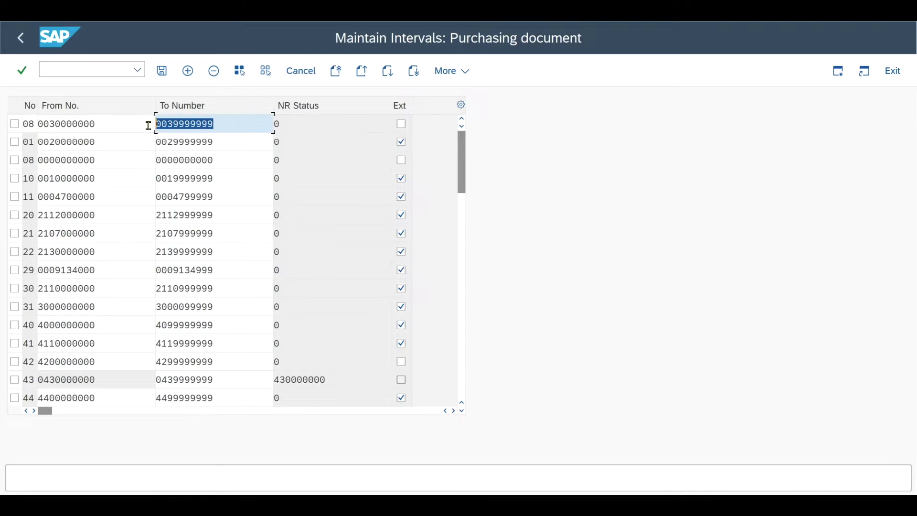
left_click(236, 124)
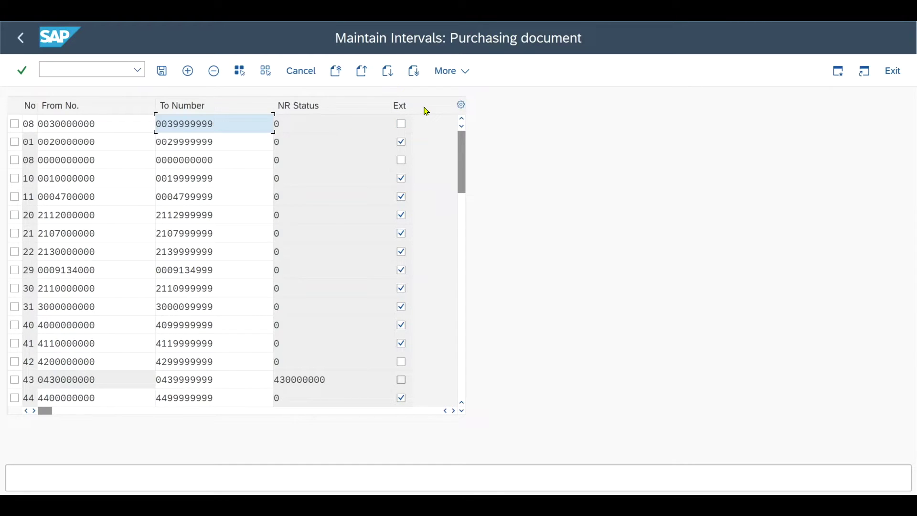
left_click(401, 124)
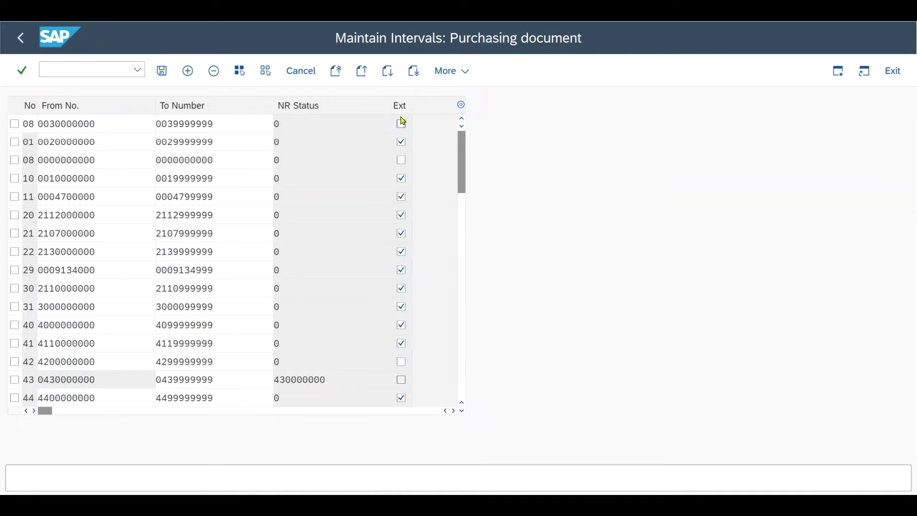
left_click_drag(98, 124, 37, 127)
left_click_drag(231, 124, 131, 119)
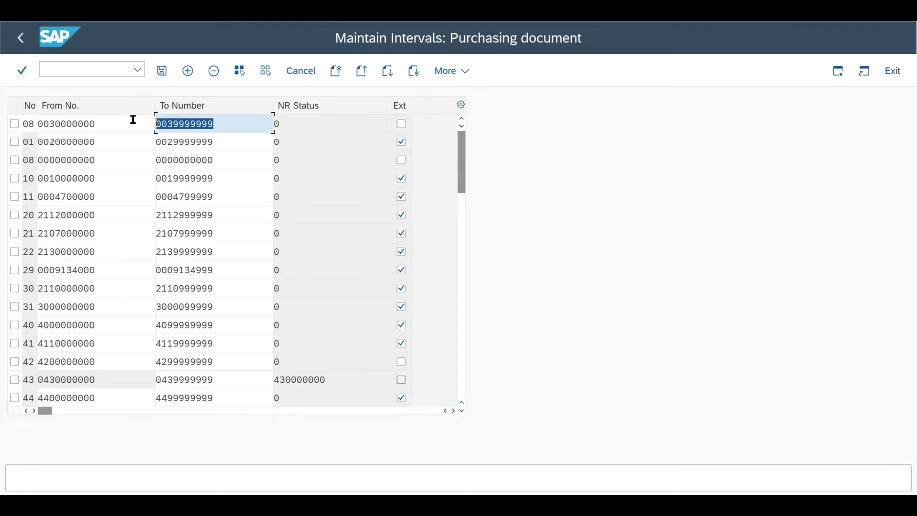
left_click(161, 70)
Acknowledge the number range transport notice and return to the Notepad outline.
left_click_drag(307, 127, 359, 69)
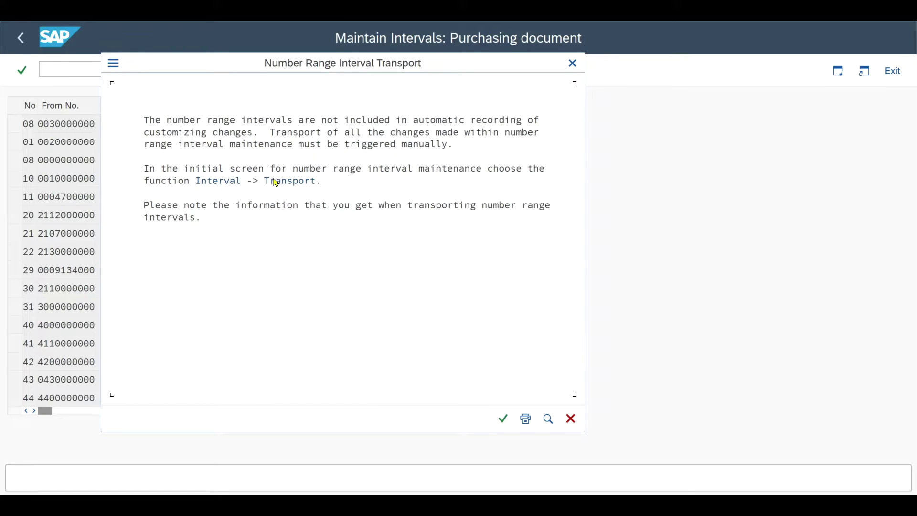
key("Return")
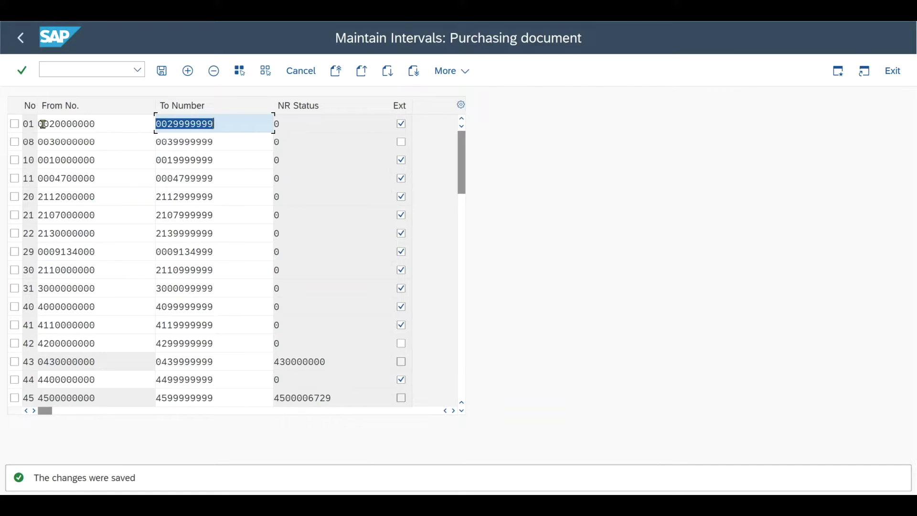
key("alt+Tab")
Note transaction S_ALR_87002184 after step 2 in the outline and select that code.
left_click(389, 225)
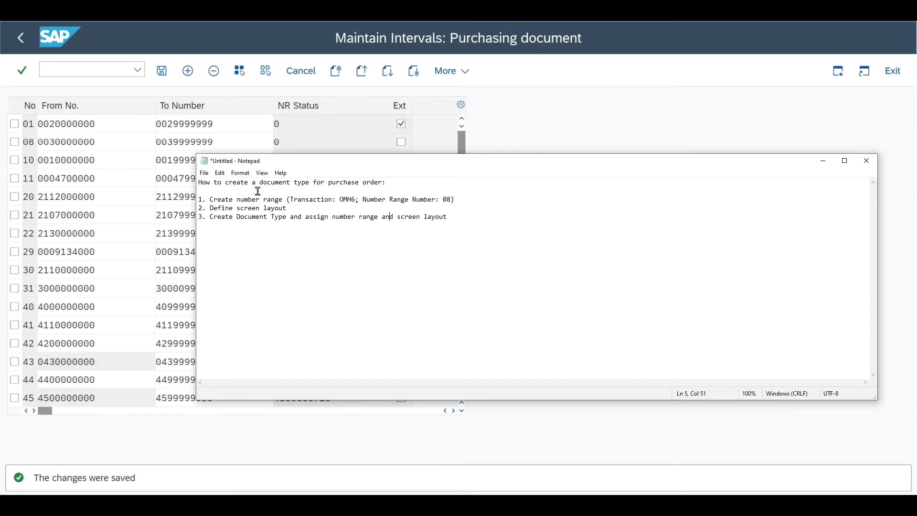
left_click_drag(356, 200, 339, 198)
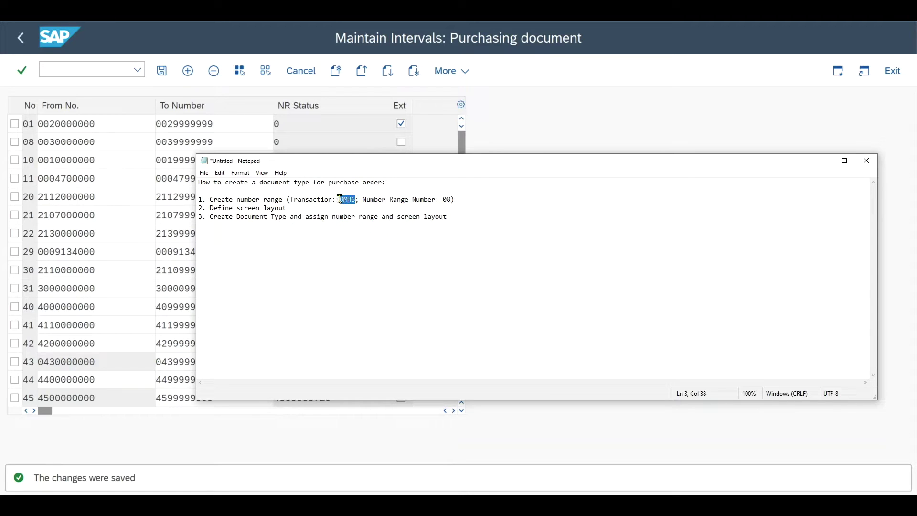
left_click_drag(453, 200, 443, 199)
left_click(450, 200)
left_click(298, 210)
type("(S_ALR_87002184)")
left_click_drag(347, 208, 323, 209)
left_click(311, 208)
left_click_drag(347, 207, 294, 208)
key("ctrl+c")
Run /NS_ALR_87002184 to open the purchase order screen layout list.
left_click(105, 67)
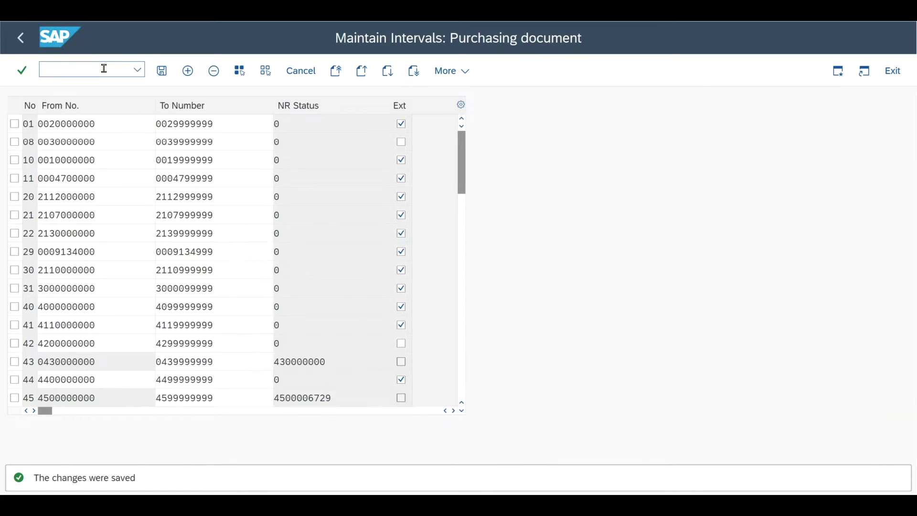
type("/N")
key("ctrl+v")
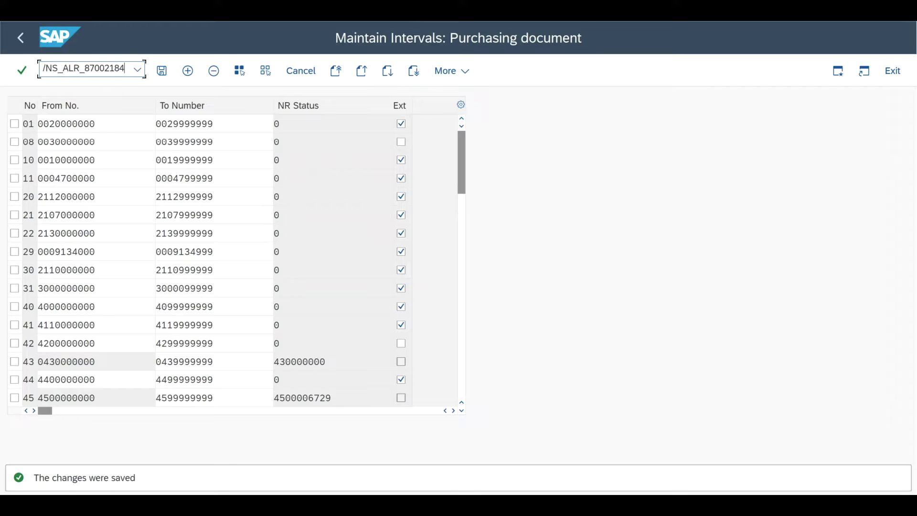
key("Return")
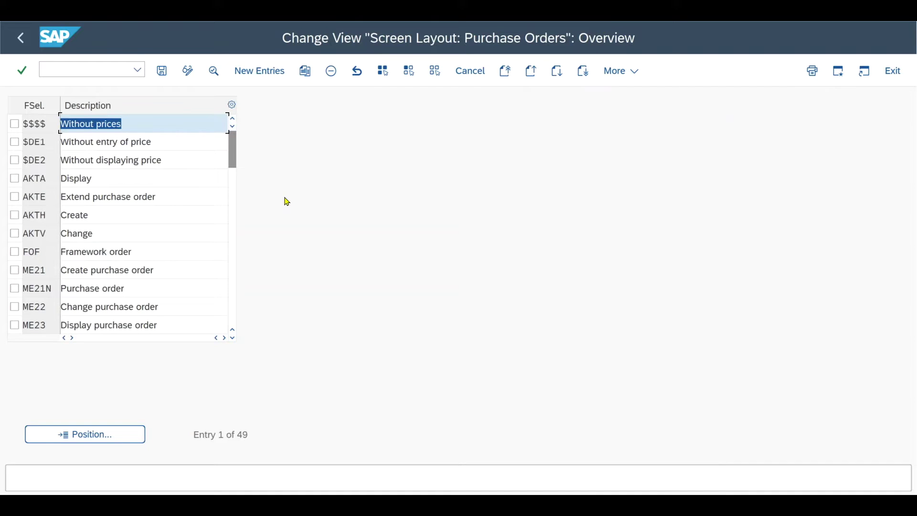
Open ME21N in a new session and check the first item's Material, Quantity, Net Price and Per columns.
left_click(105, 71)
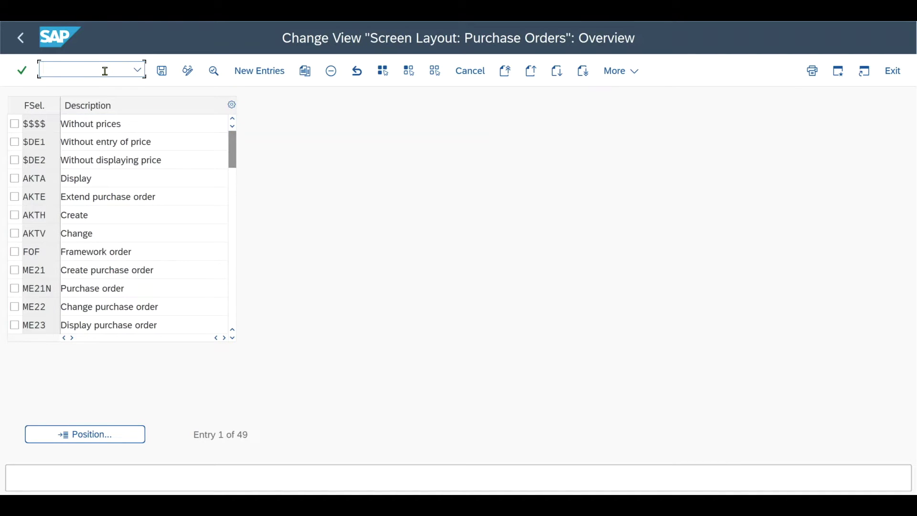
type("/ome21n")
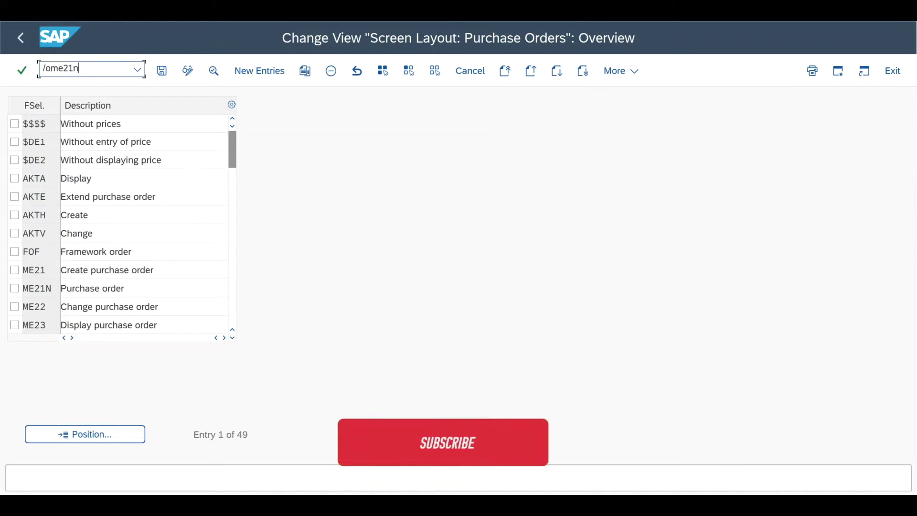
key("Return")
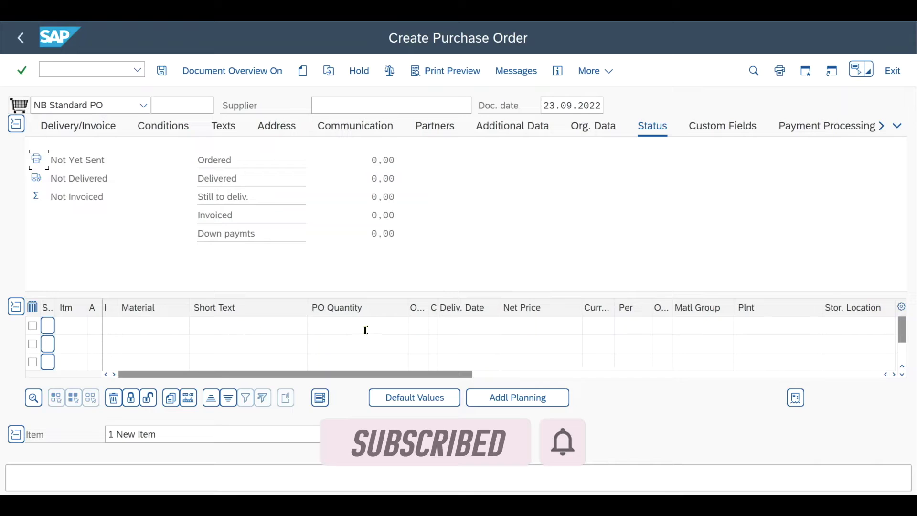
left_click(143, 323)
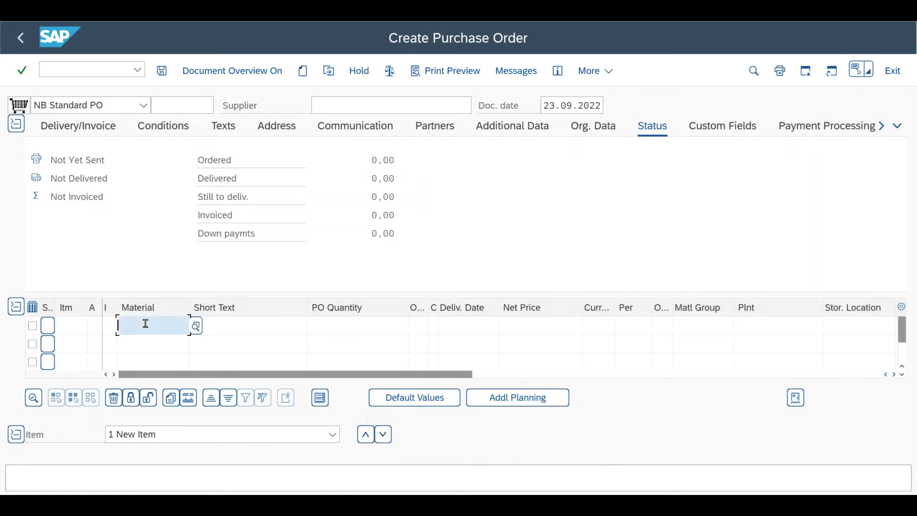
key("Tab")
left_click(357, 322)
left_click(414, 322)
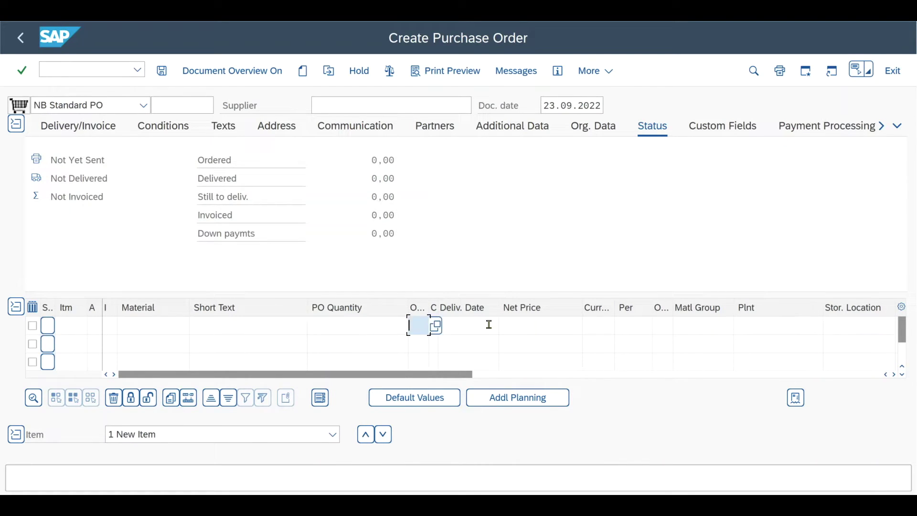
left_click(550, 324)
left_click(587, 323)
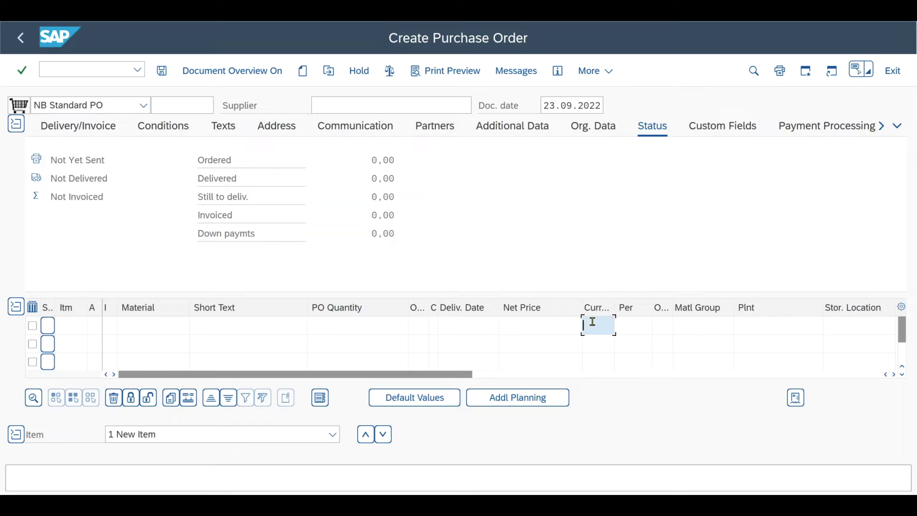
left_click(639, 324)
left_click(664, 326)
left_click(806, 70)
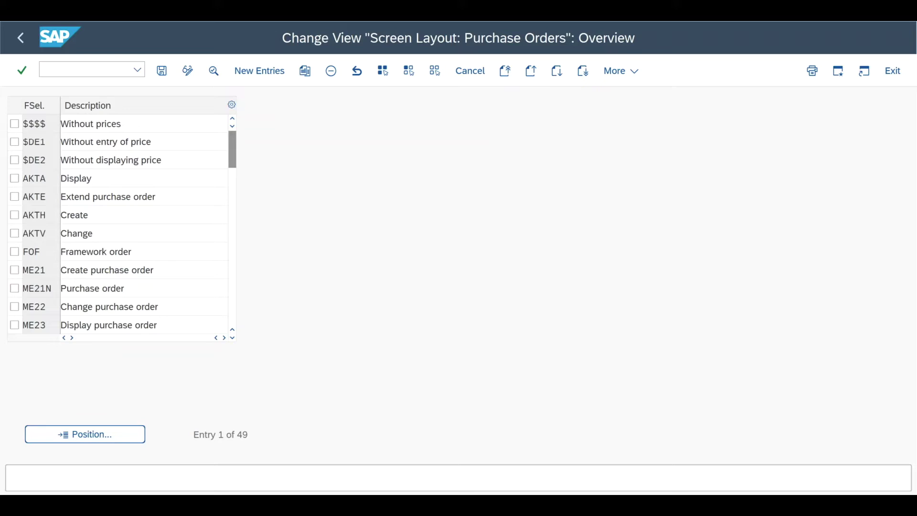
Copy the NBF layout as field selection key ZPO2, described 'Purchase order custom', and save.
scroll(42, 249, "down", 3)
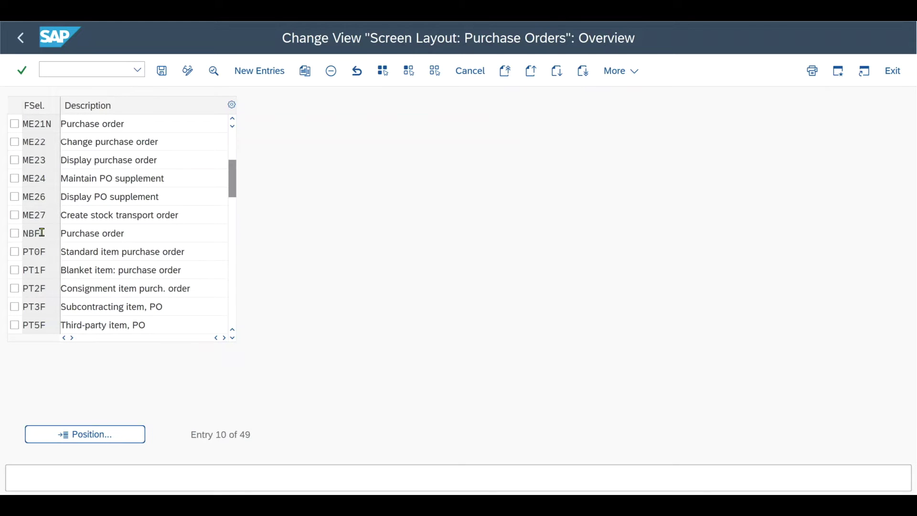
left_click(33, 233)
left_click(15, 233)
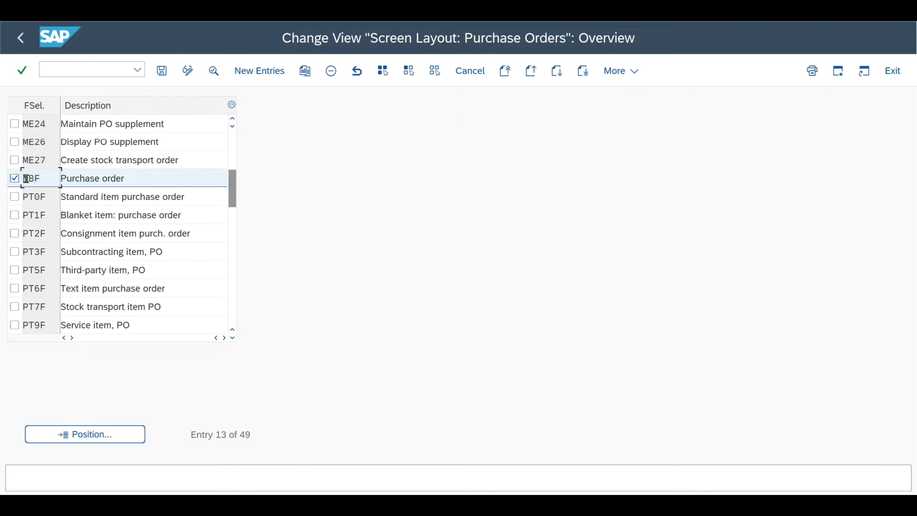
left_click(304, 72)
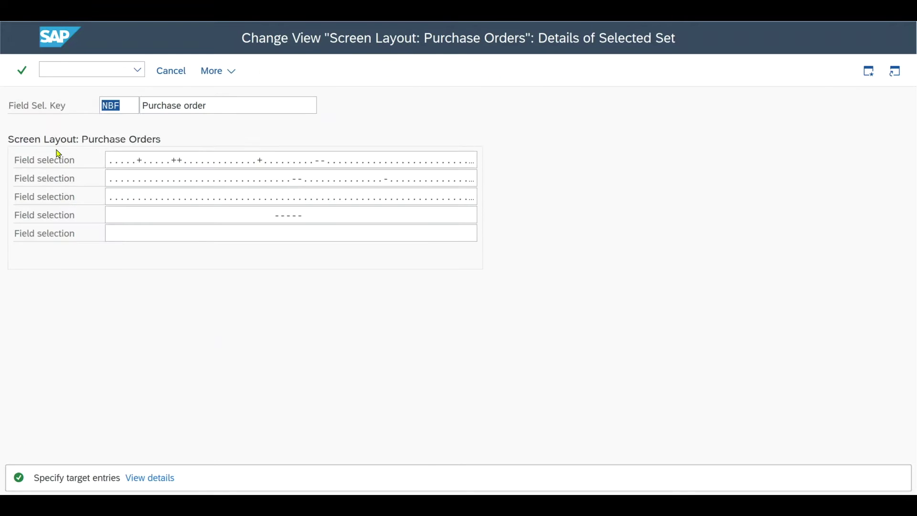
left_click(125, 104)
left_click_drag(123, 105, 98, 109)
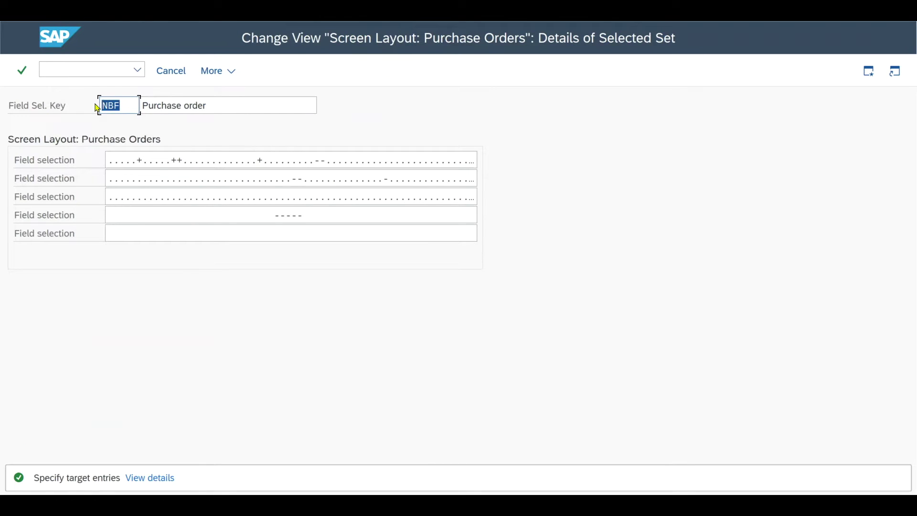
type("ZP02")
key("Tab")
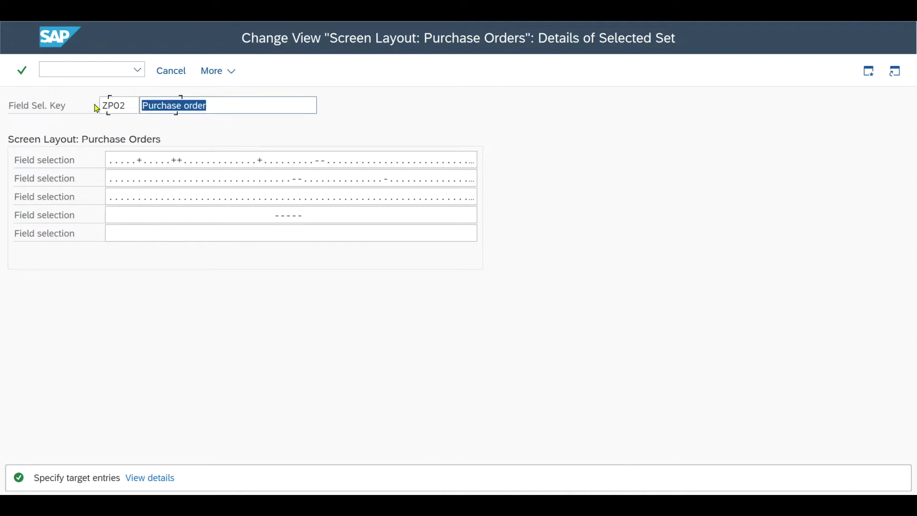
key("End")
type("custom")
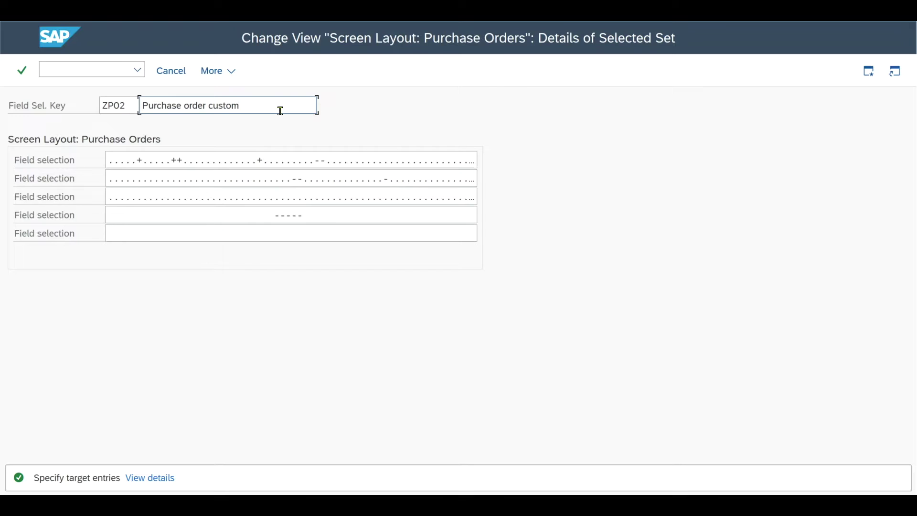
key("Return")
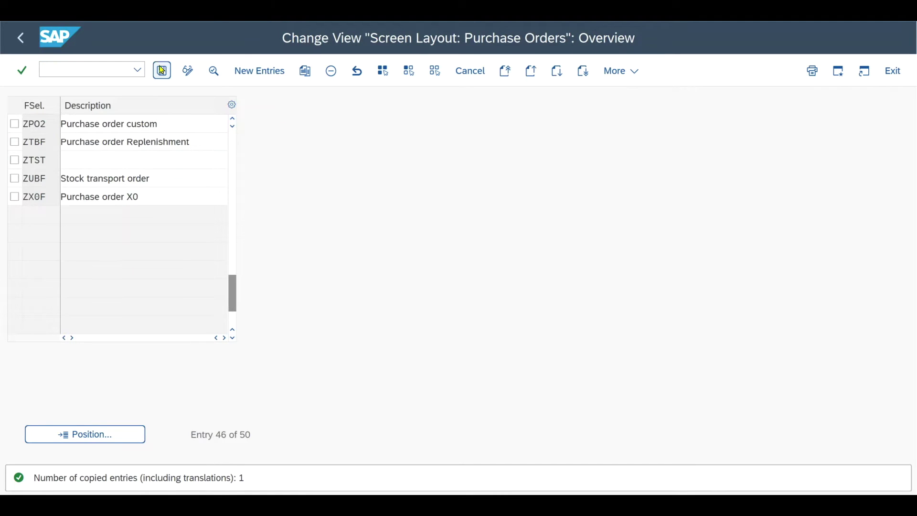
left_click(162, 71)
Set Plant to required entry in ZPO2's Basic Data, Item group and save the layout.
double_click(49, 124)
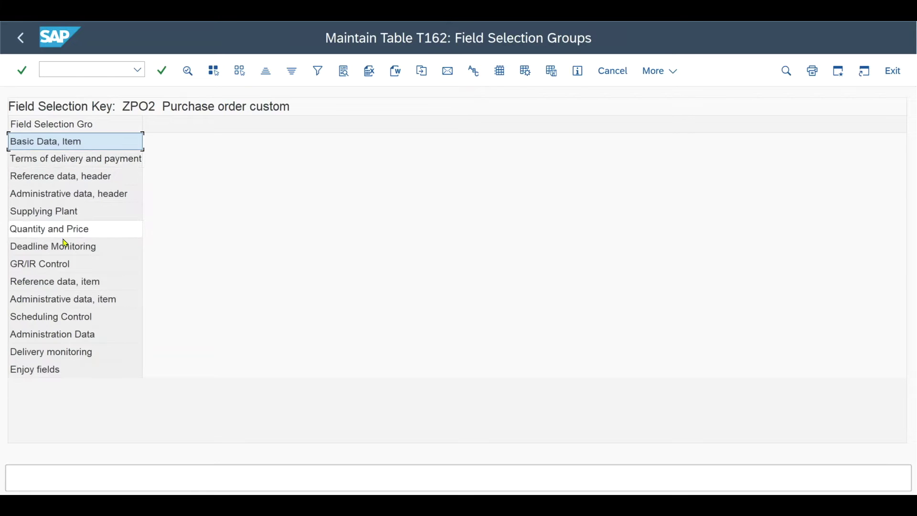
double_click(59, 142)
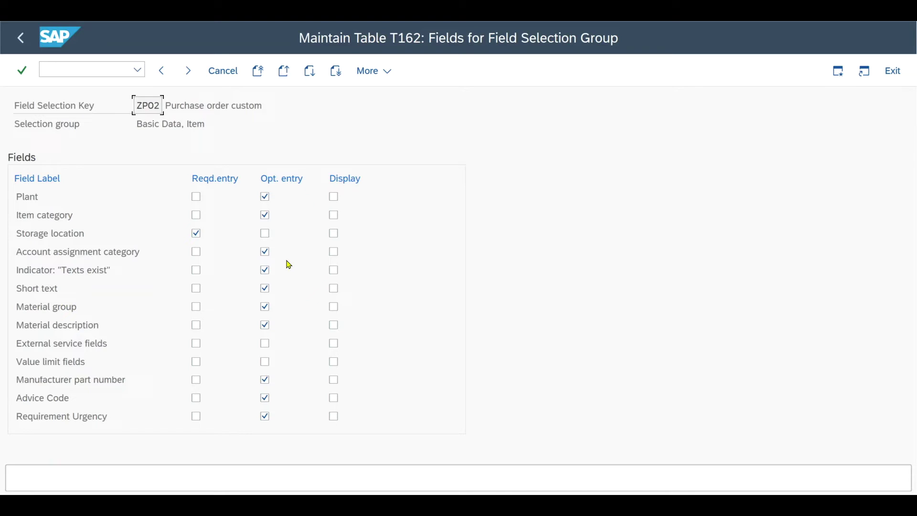
left_click(199, 199)
left_click(265, 197)
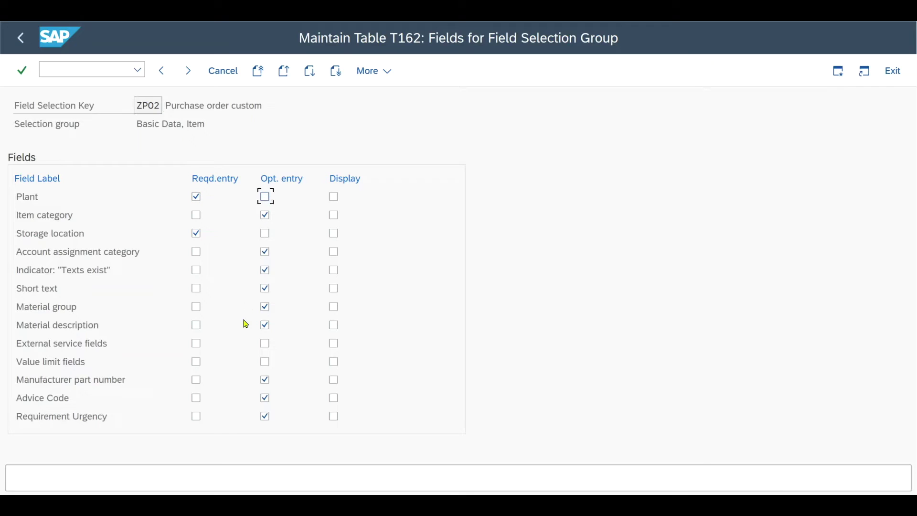
left_click(192, 72)
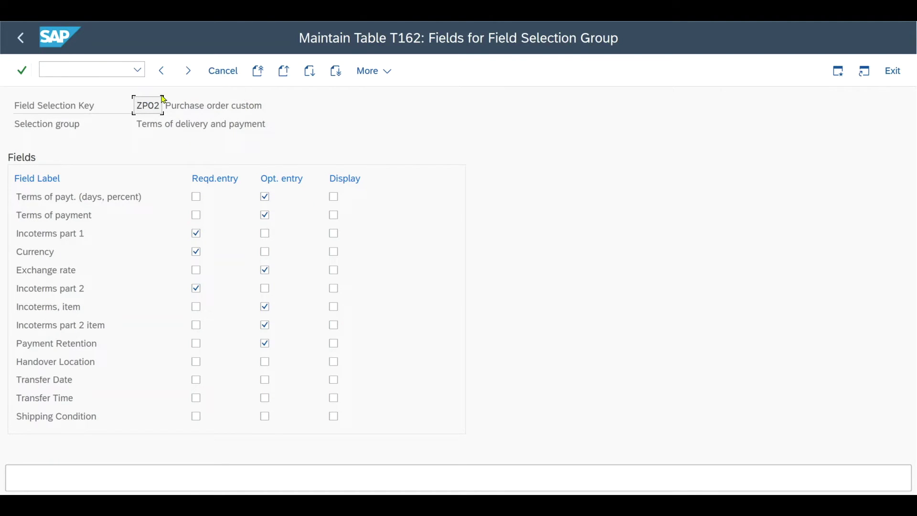
left_click(26, 39)
left_click(24, 38)
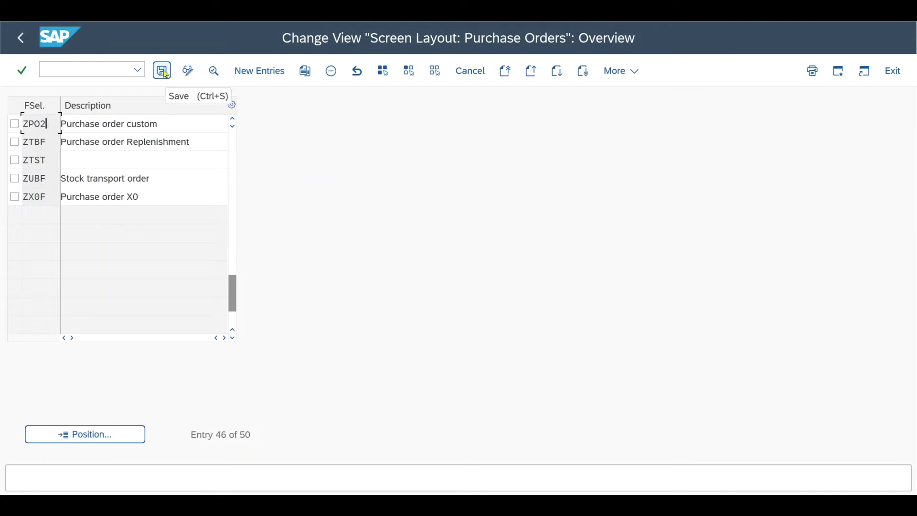
left_click(163, 71)
Review outline steps 1 and 2 in Notepad, including the note about copying NBF.
key("alt+Tab")
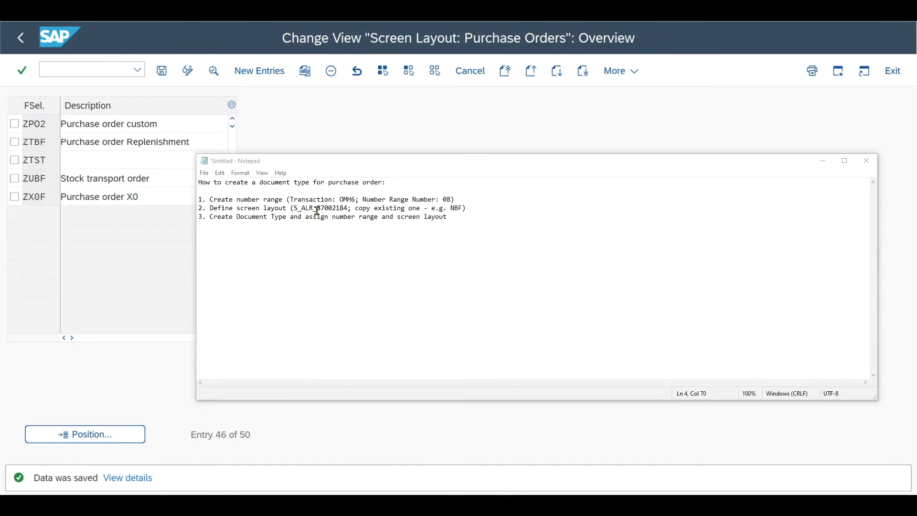
left_click(315, 191)
left_click_drag(284, 199, 210, 198)
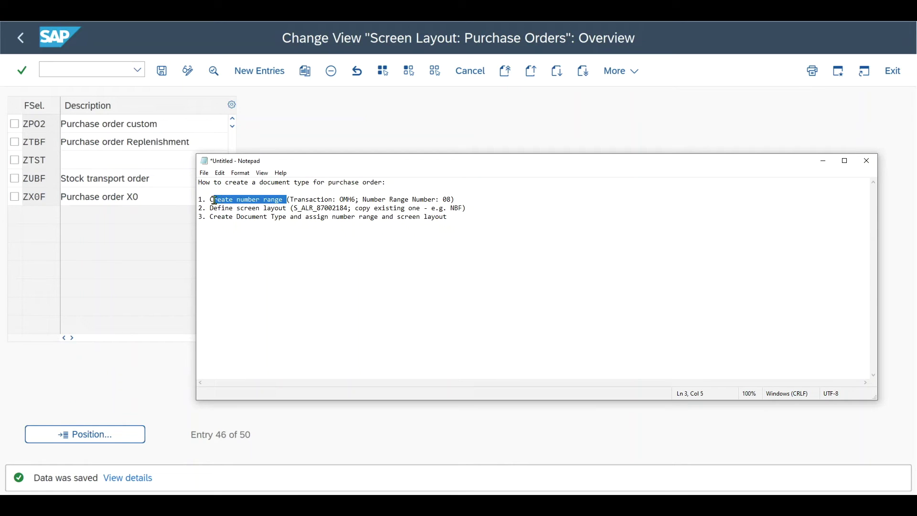
left_click_drag(285, 208, 217, 208)
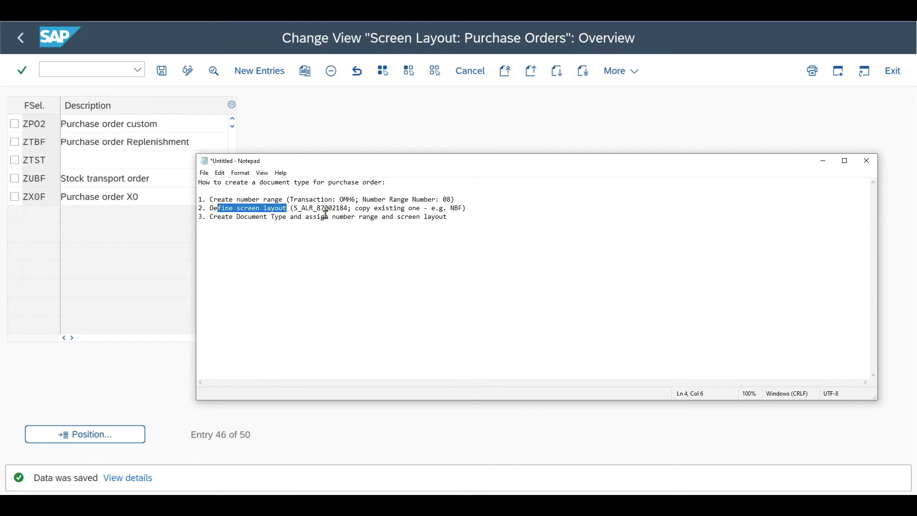
left_click(409, 206)
left_click(464, 206)
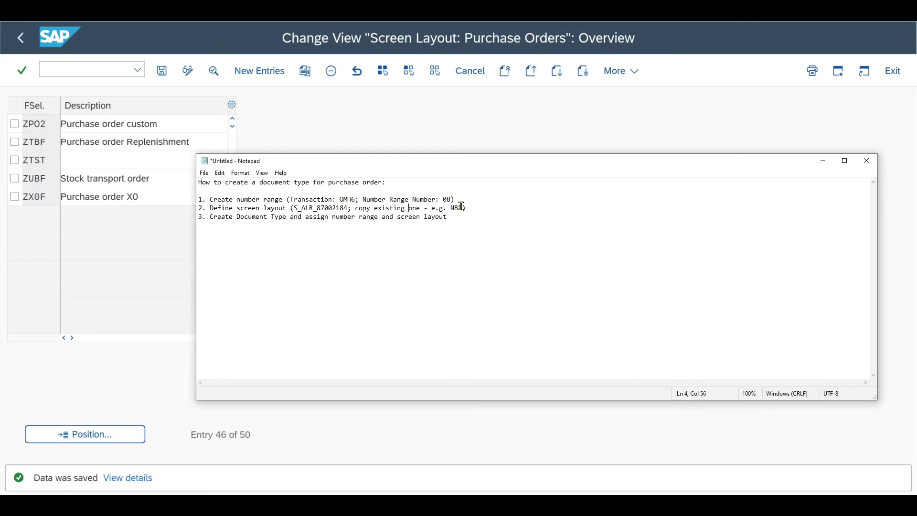
left_click_drag(461, 207, 353, 206)
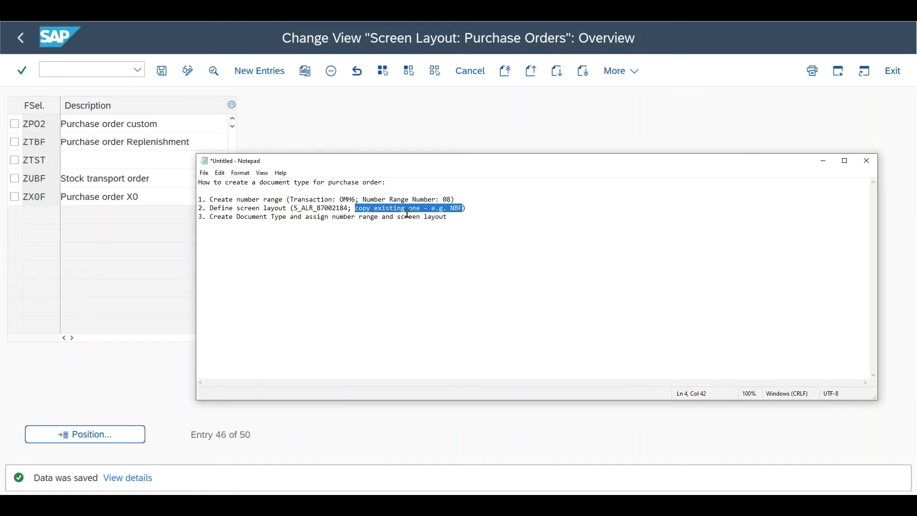
left_click(449, 208)
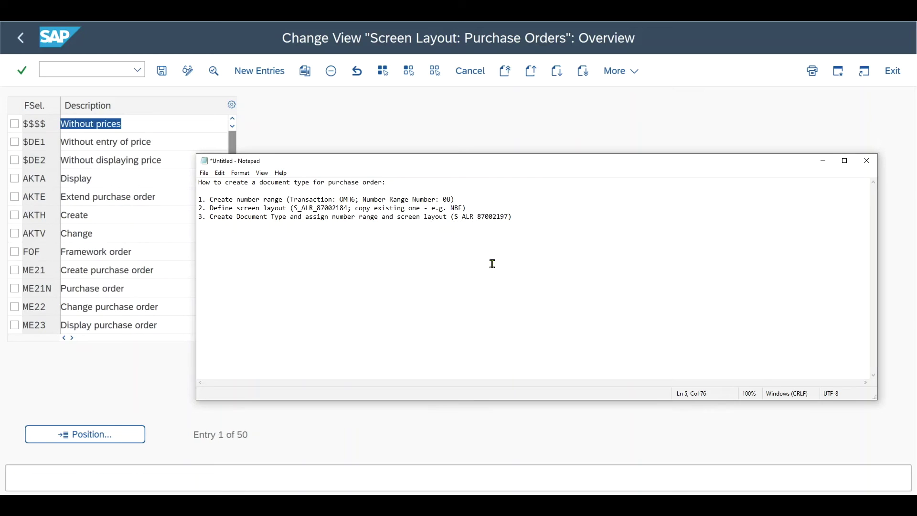
Check the S_ALR_87002197 code noted for step 3, then go back to SAP GUI.
left_click(454, 216)
left_click_drag(453, 216, 511, 217)
left_click(541, 225)
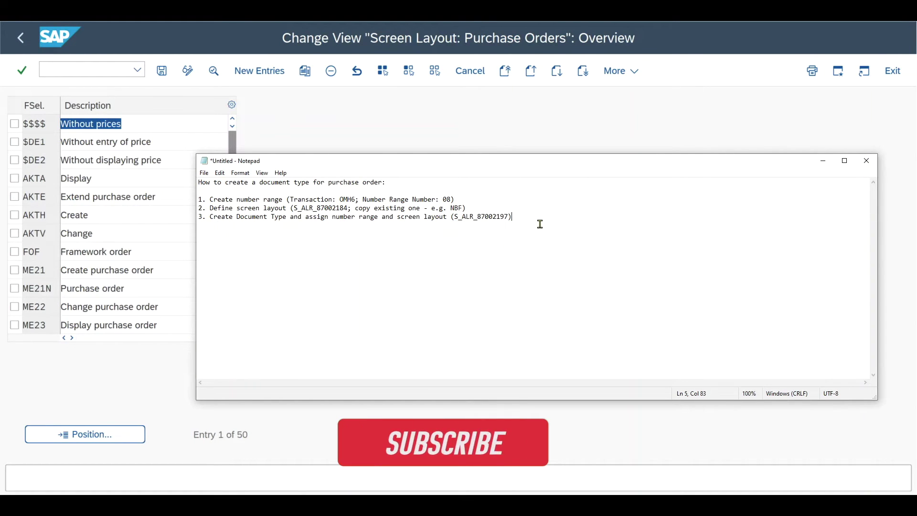
left_click_drag(502, 215, 191, 201)
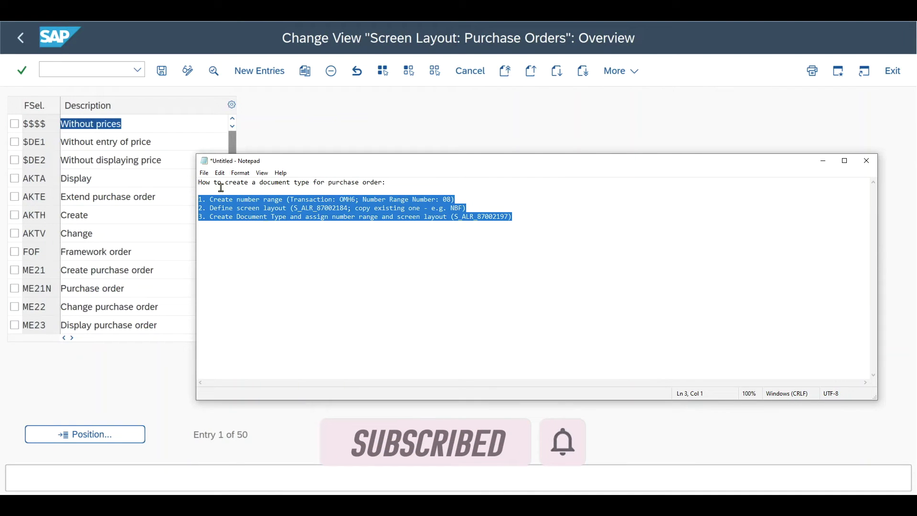
key("alt+Tab")
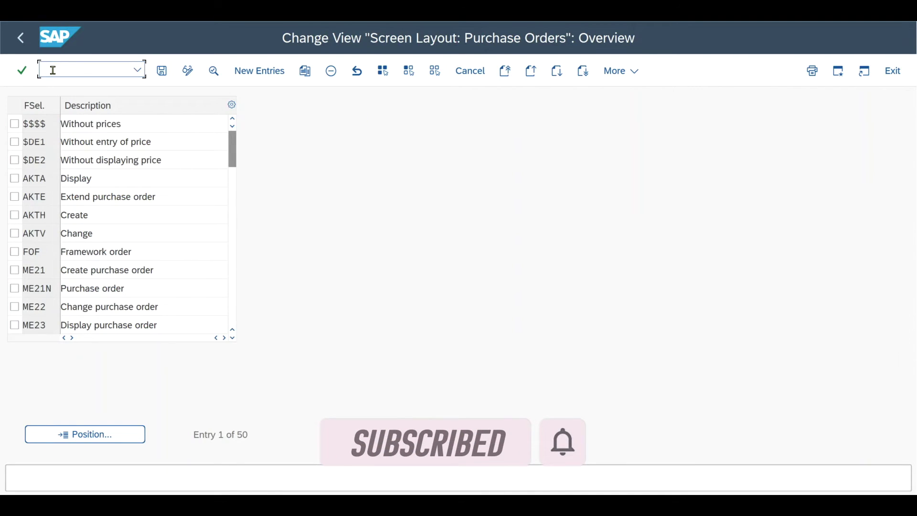
Run /NSPRO and go to Materials Management > Purchasing > Purchase Order > Define Document Types.
type("/NSPRO")
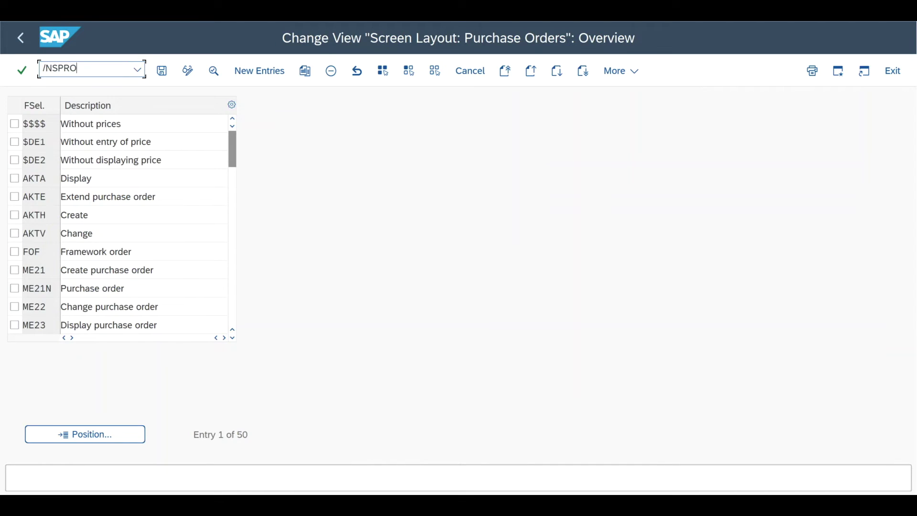
key("Return")
left_click(196, 73)
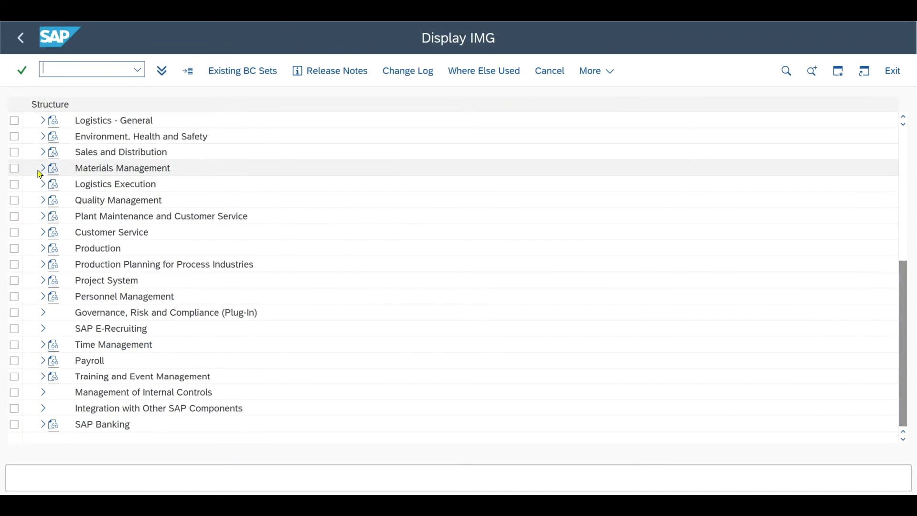
left_click(43, 170)
left_click(54, 216)
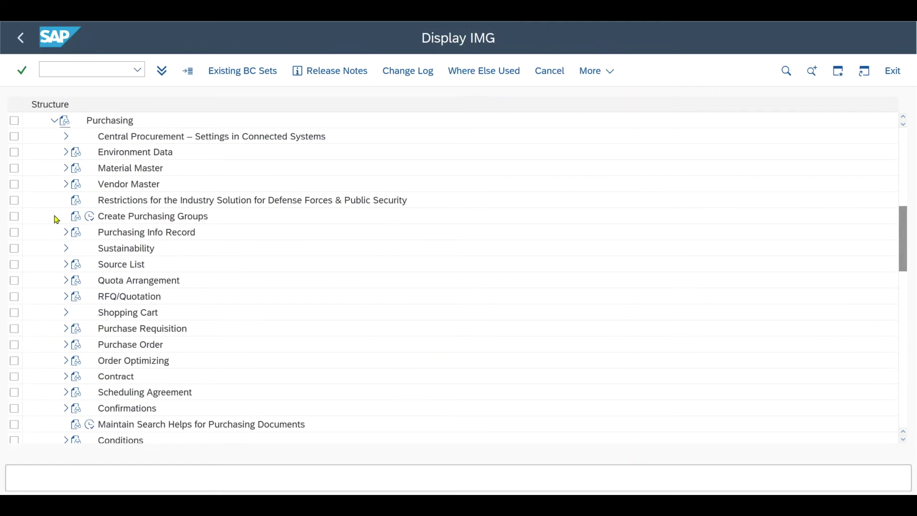
left_click(65, 344)
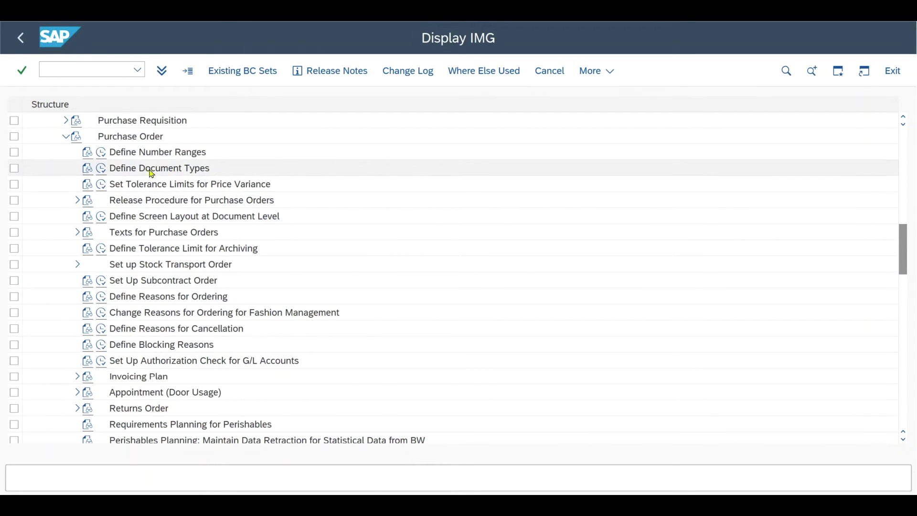
left_click(102, 169)
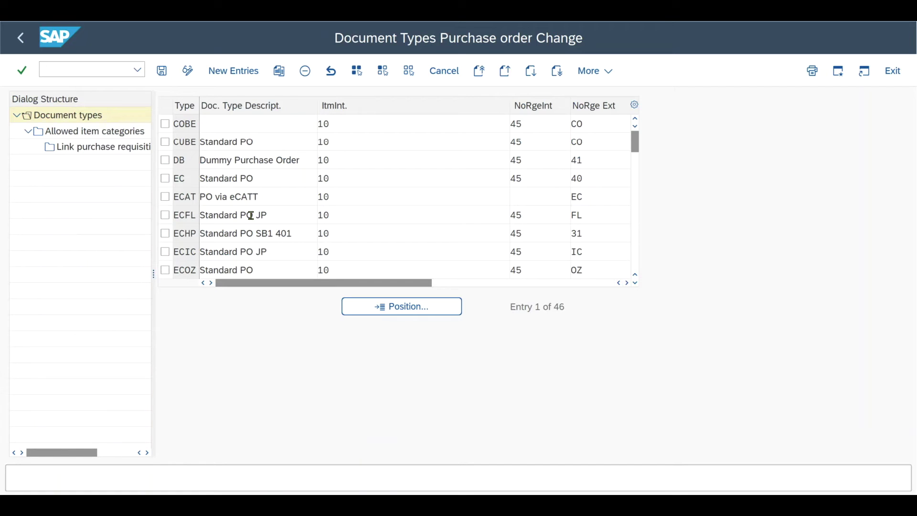
Copy the NB standard PO document type as new type ZPO2.
scroll(251, 216, "down", 6)
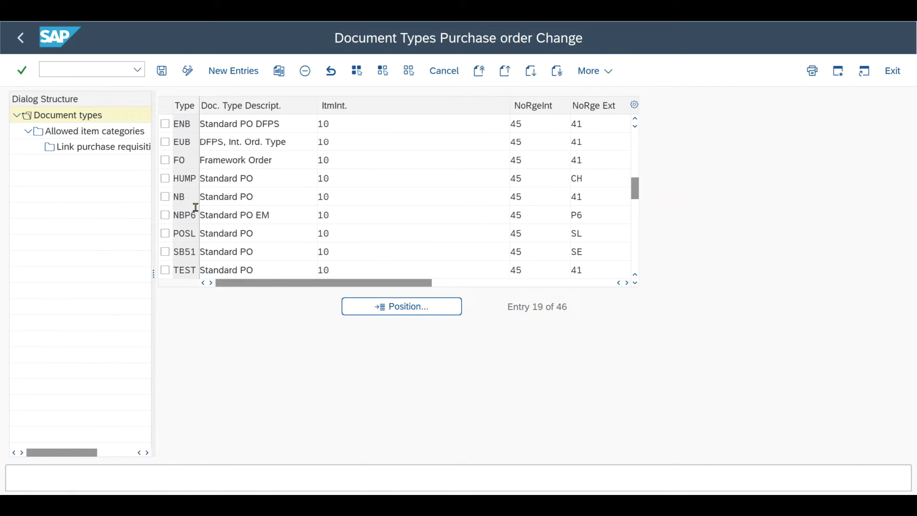
left_click(167, 198)
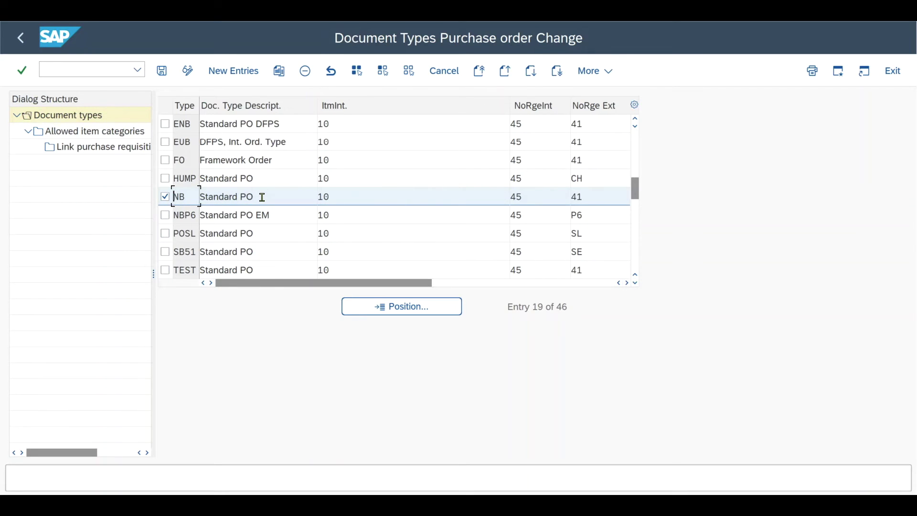
left_click(280, 72)
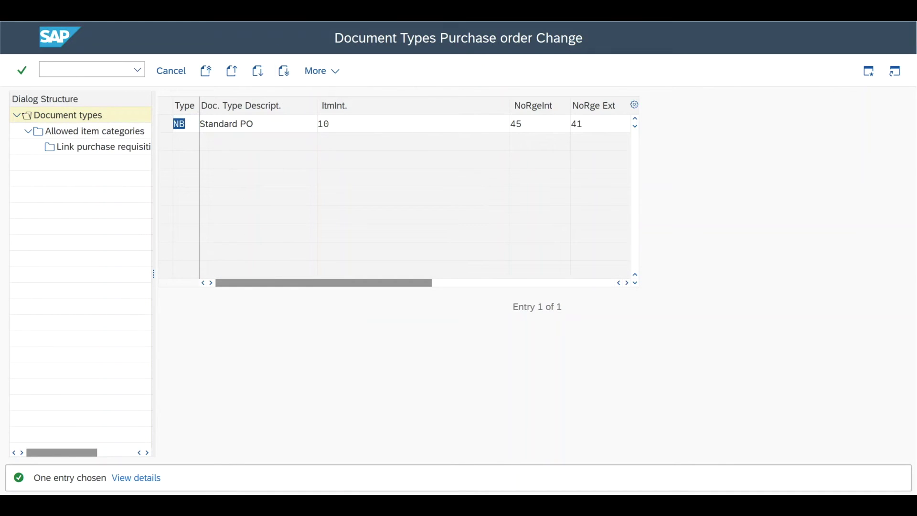
left_click(190, 119)
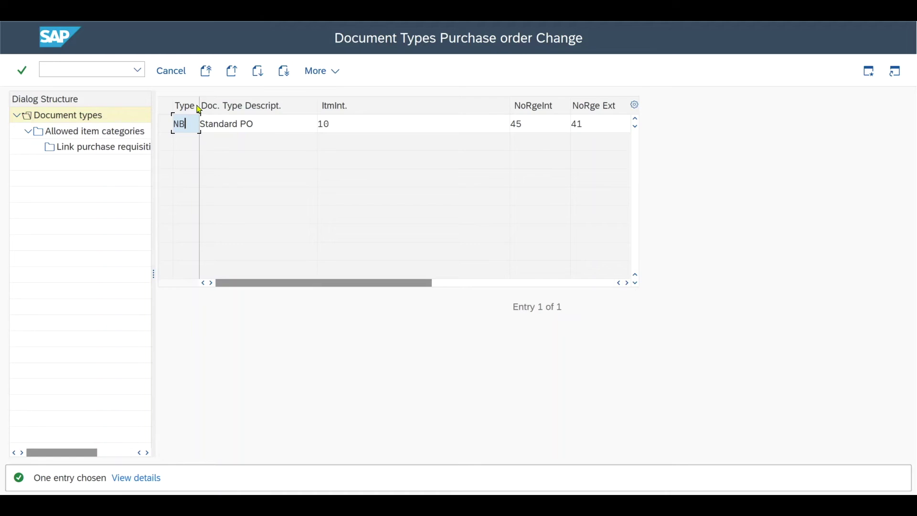
left_click_drag(192, 119, 175, 122)
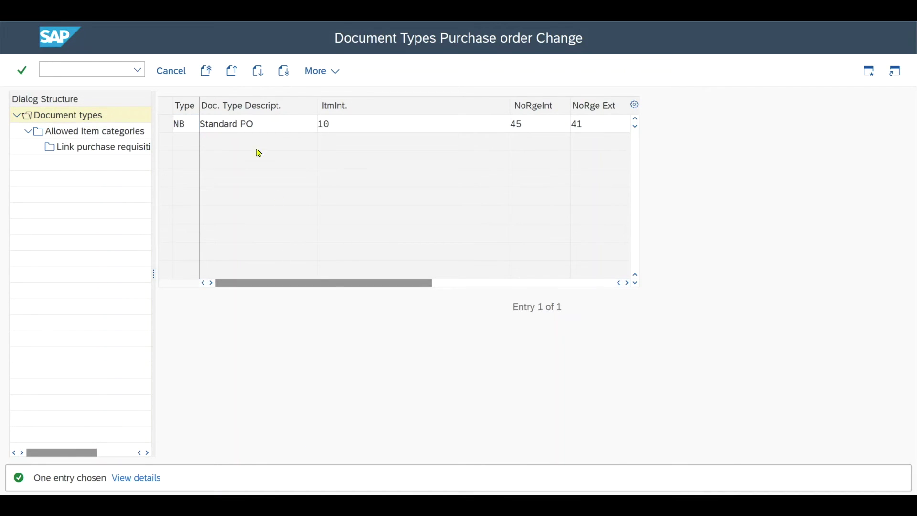
type("ZP02")
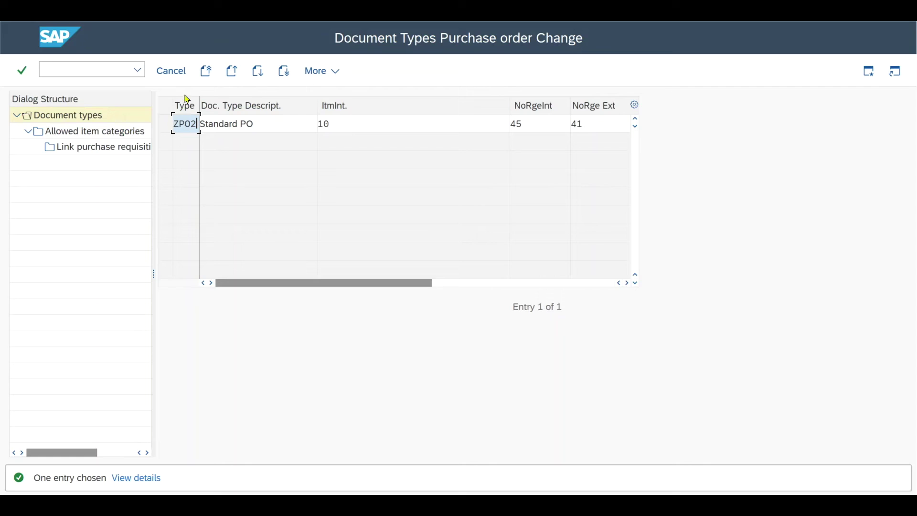
Change the ZPO2 description to 'Standard PO Custom' and check item interval 10.
left_click(279, 127)
mouse_move(278, 127)
left_mouse_down()
mouse_move(197, 108)
mouse_move(261, 123)
left_mouse_up()
type("Custom")
key("Return")
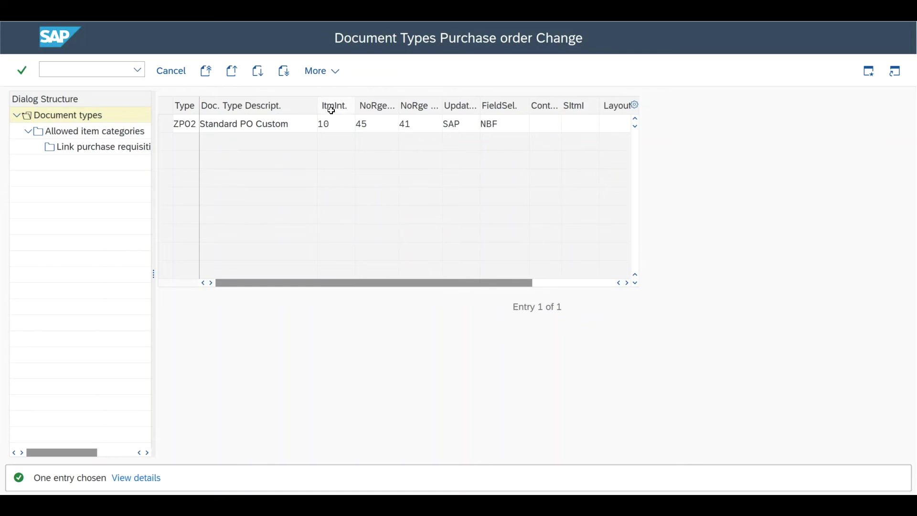
left_click(338, 130)
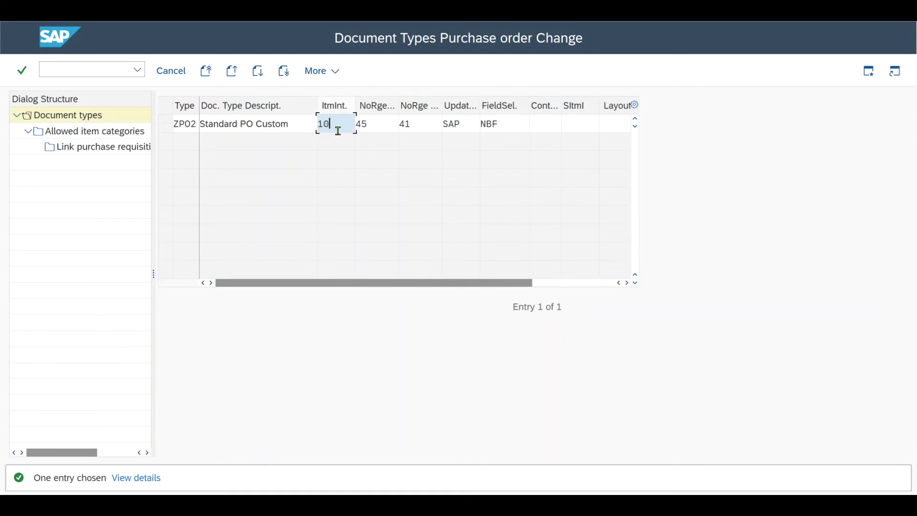
double_click(338, 126)
left_click(338, 126)
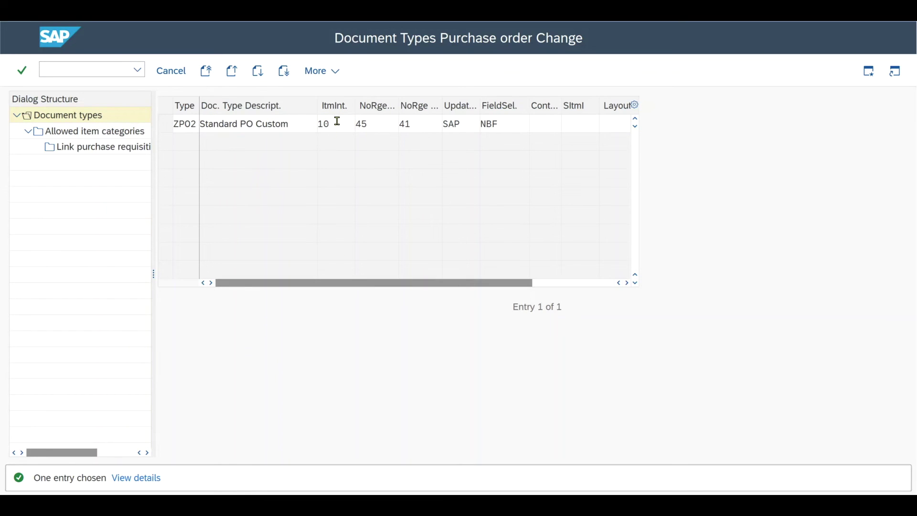
left_click(339, 121)
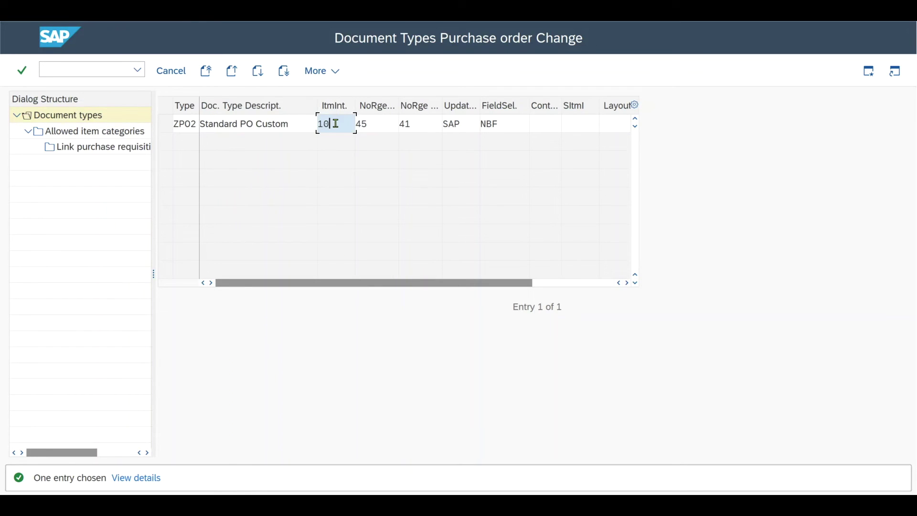
left_click(70, 69)
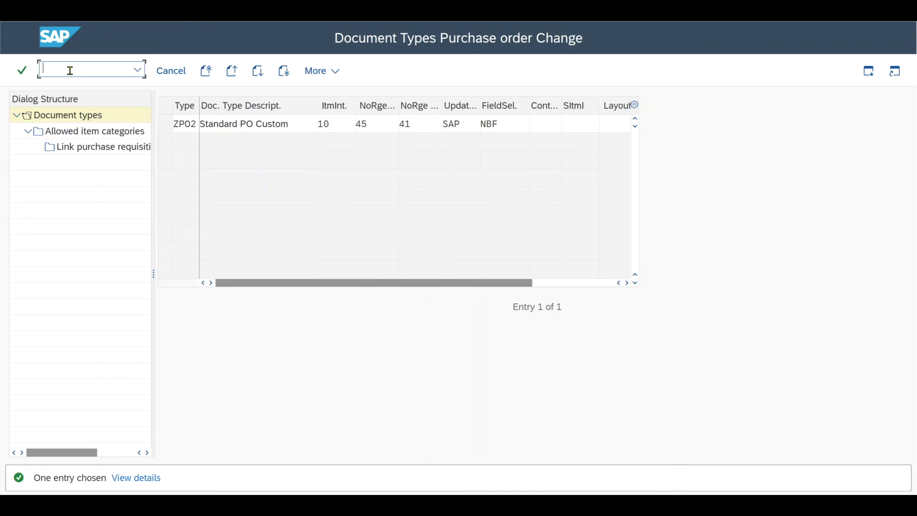
type("/ome21")
key("Return")
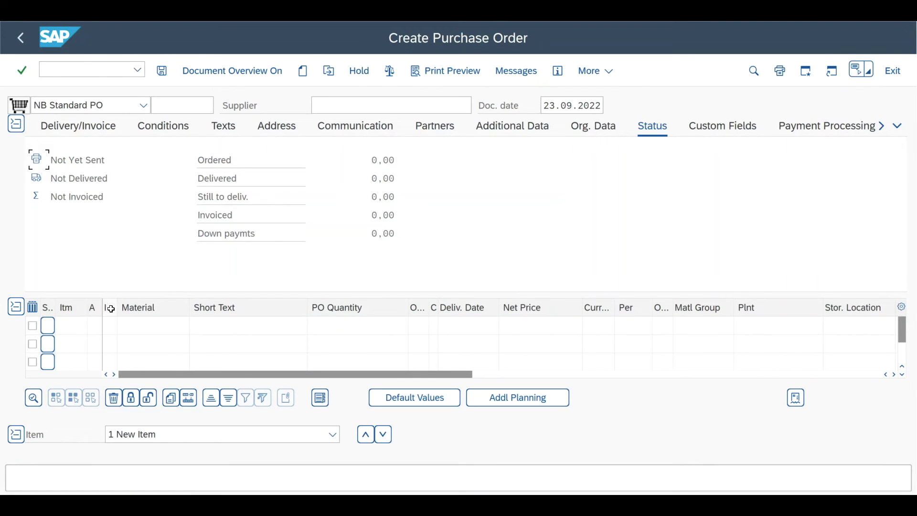
left_click(71, 326)
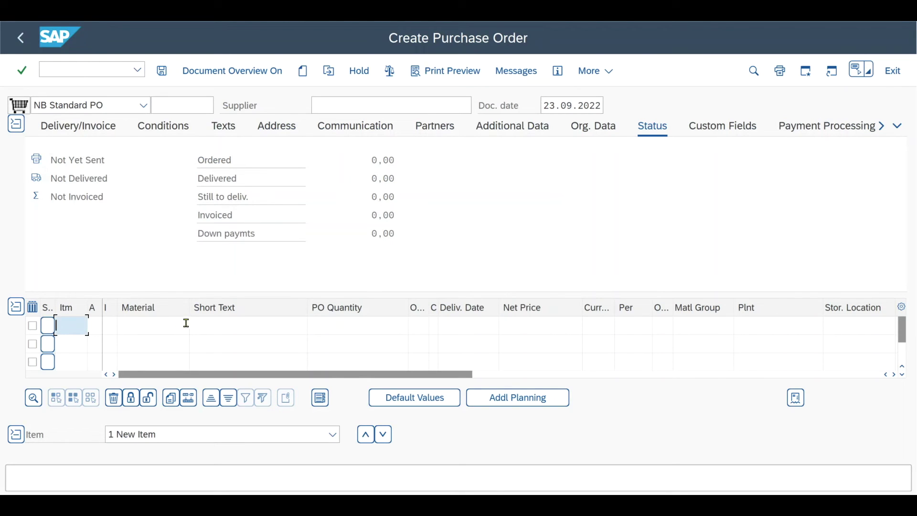
left_click(165, 327)
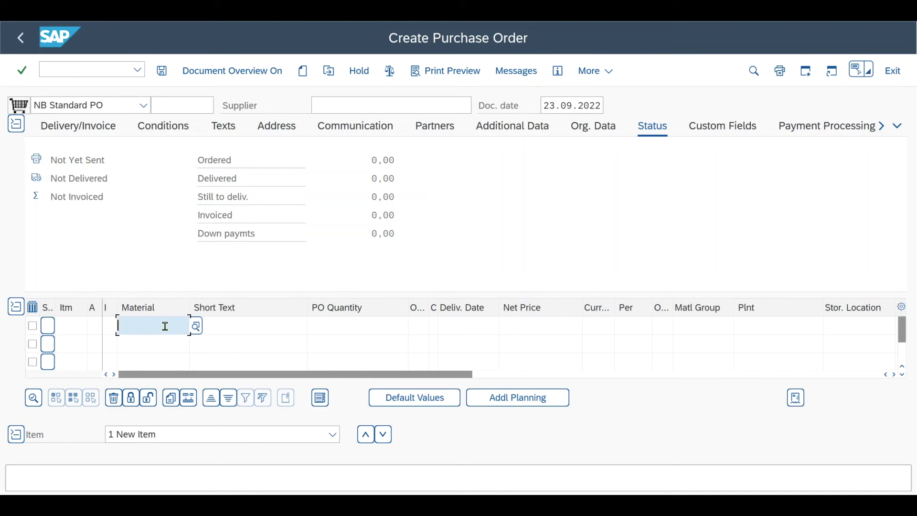
type("672")
key("Return")
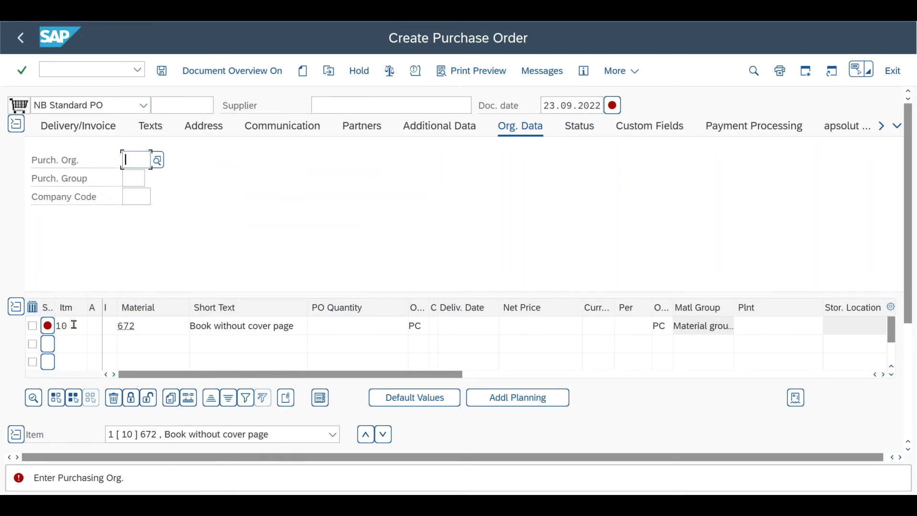
double_click(74, 325)
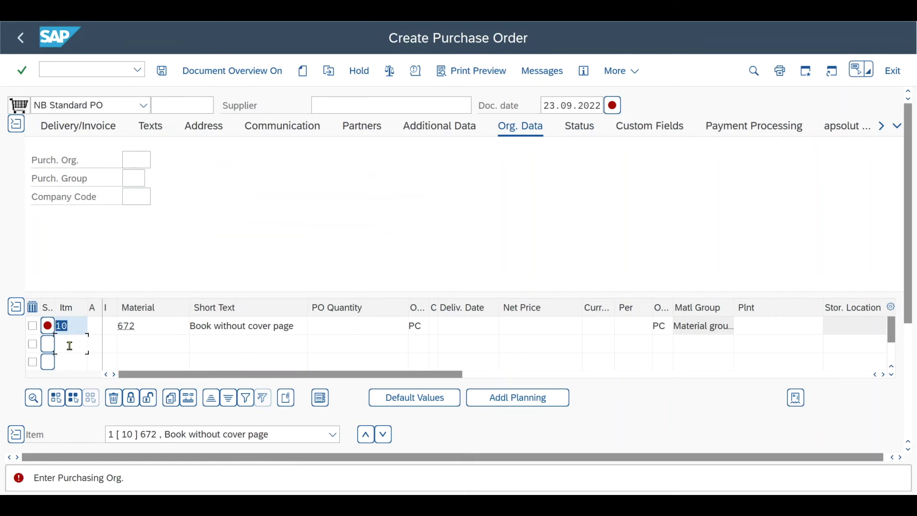
left_click(70, 345)
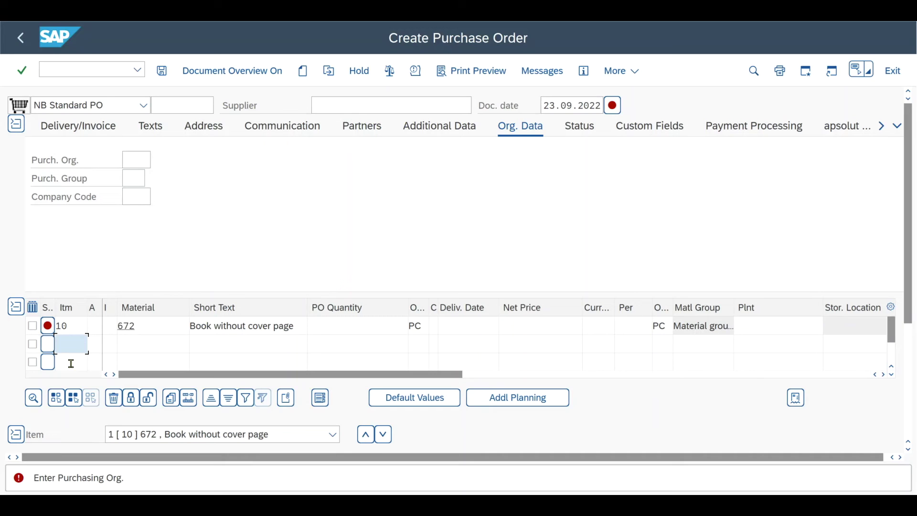
double_click(77, 327)
left_click(76, 342)
left_click(68, 364)
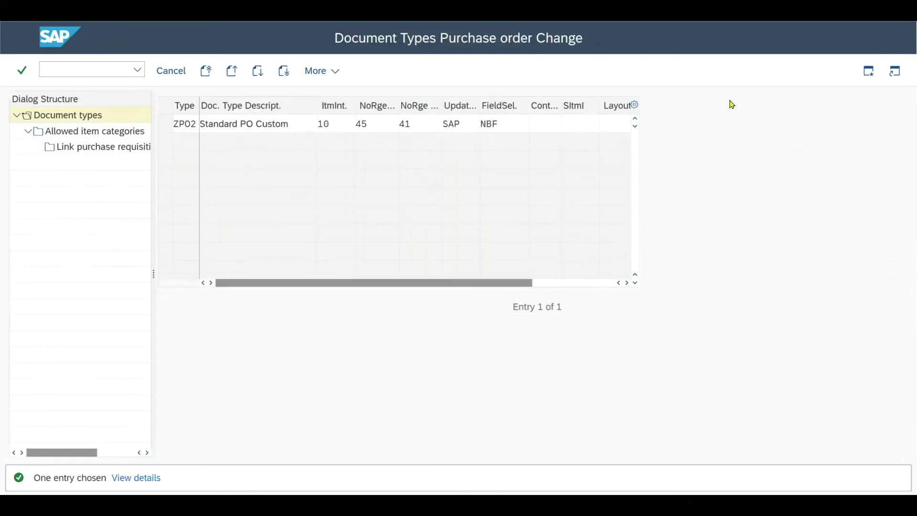
left_click(337, 124)
Set the internal number range of ZPO2 to 08.
left_click(385, 123)
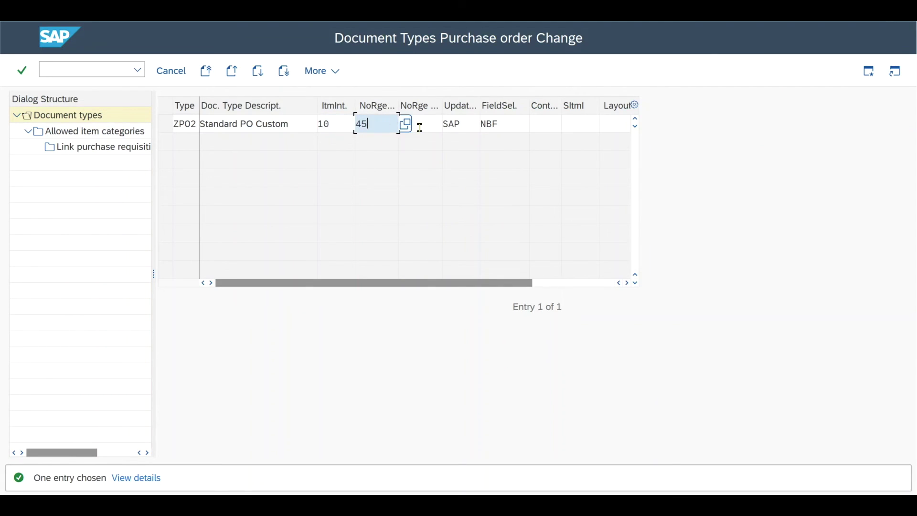
left_click(420, 128)
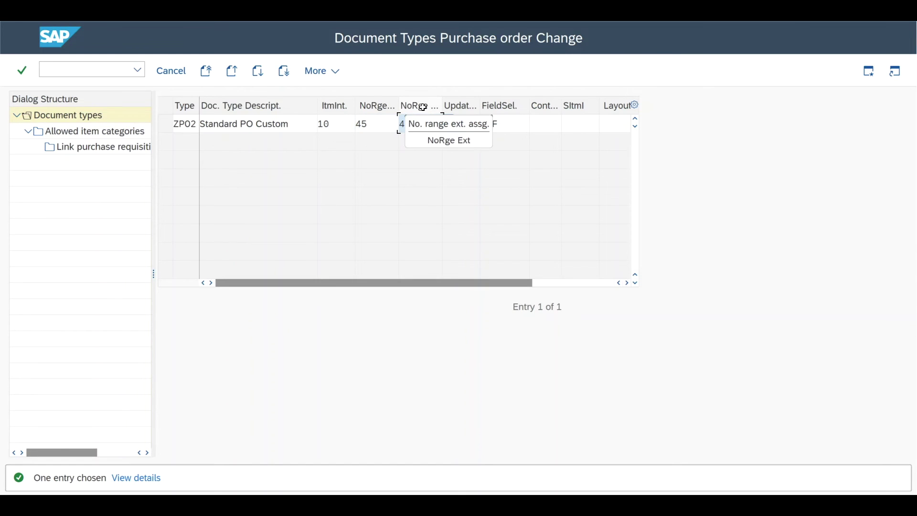
left_click(380, 126)
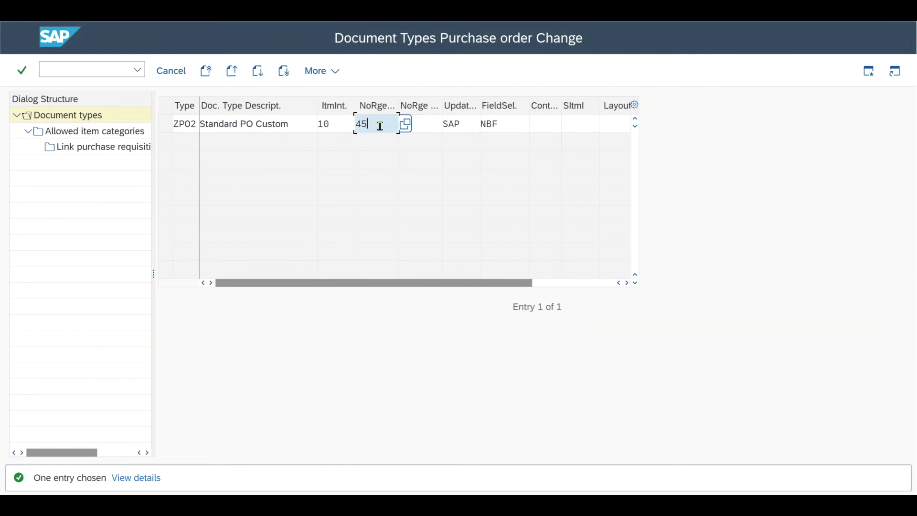
left_click(407, 126)
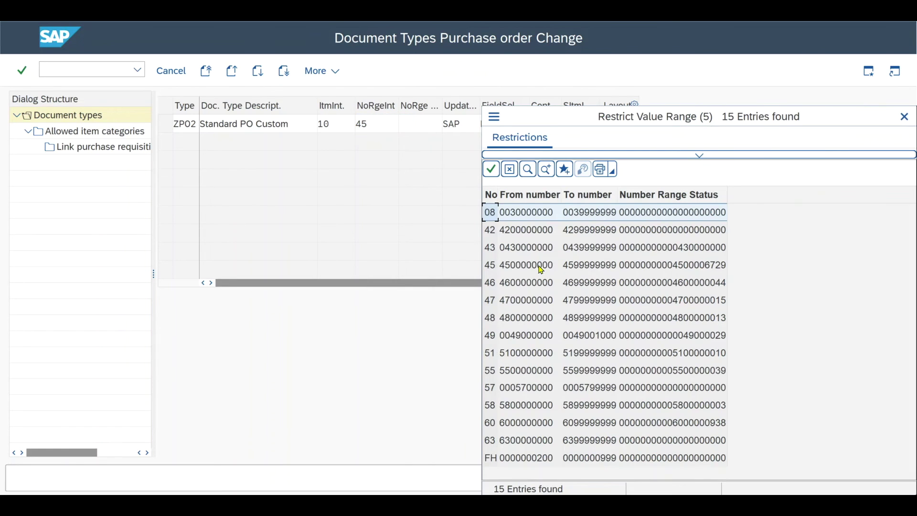
double_click(496, 214)
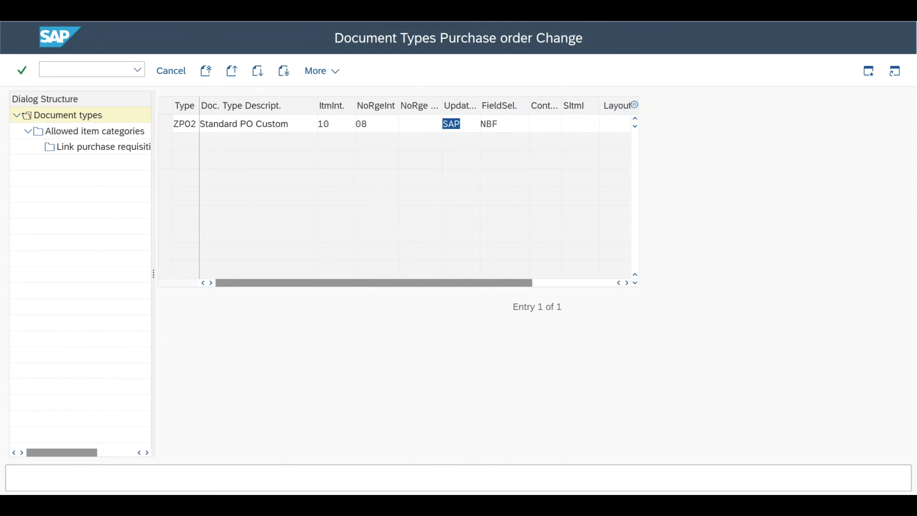
Replace field selection key NBF with ZPO2.
left_click(501, 126)
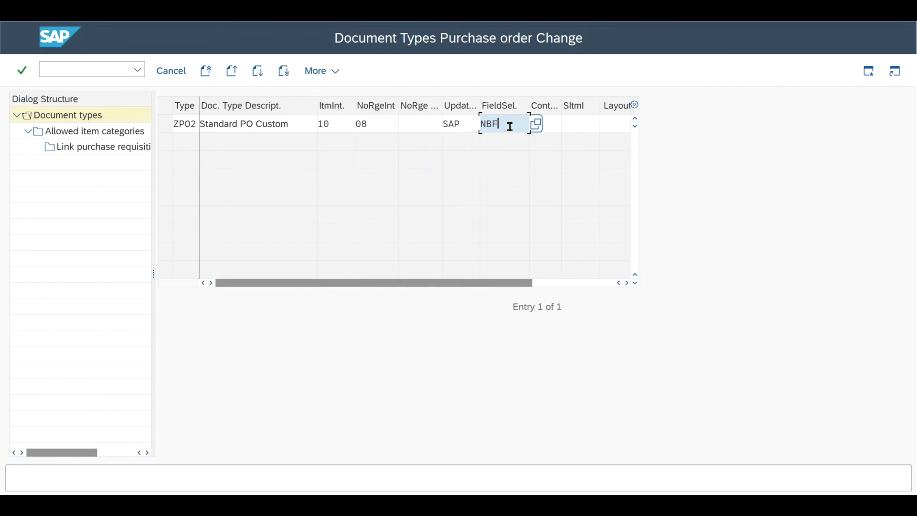
left_click_drag(510, 126, 479, 127)
left_click_drag(196, 124, 168, 125)
key("ctrl+c")
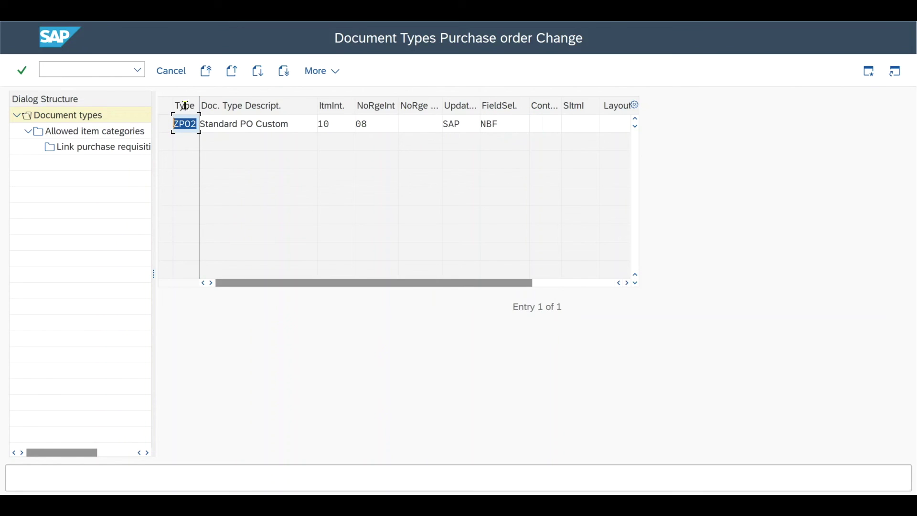
double_click(500, 124)
key("ctrl+v")
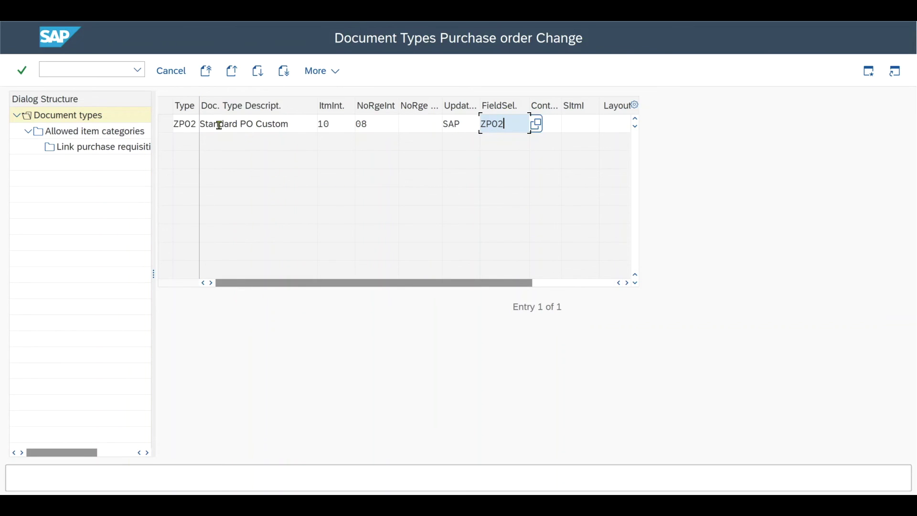
left_click_drag(196, 123, 159, 122)
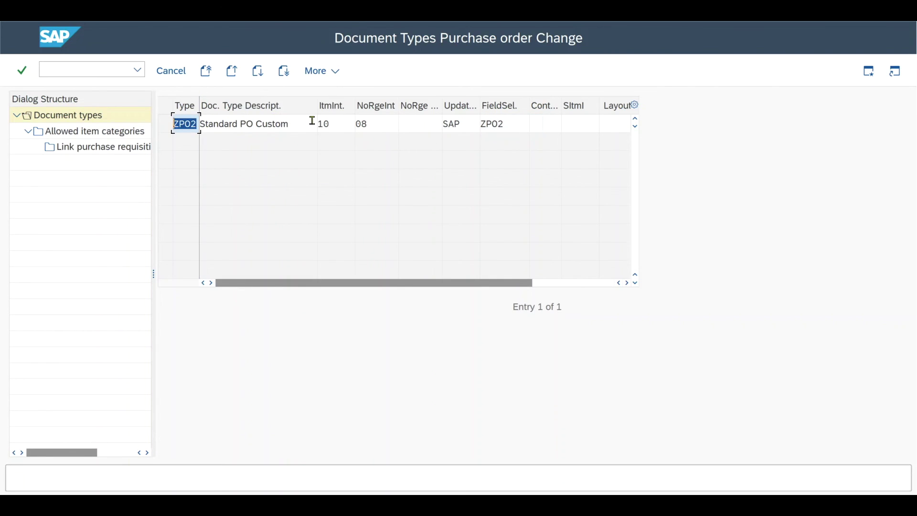
double_click(376, 122)
double_click(514, 123)
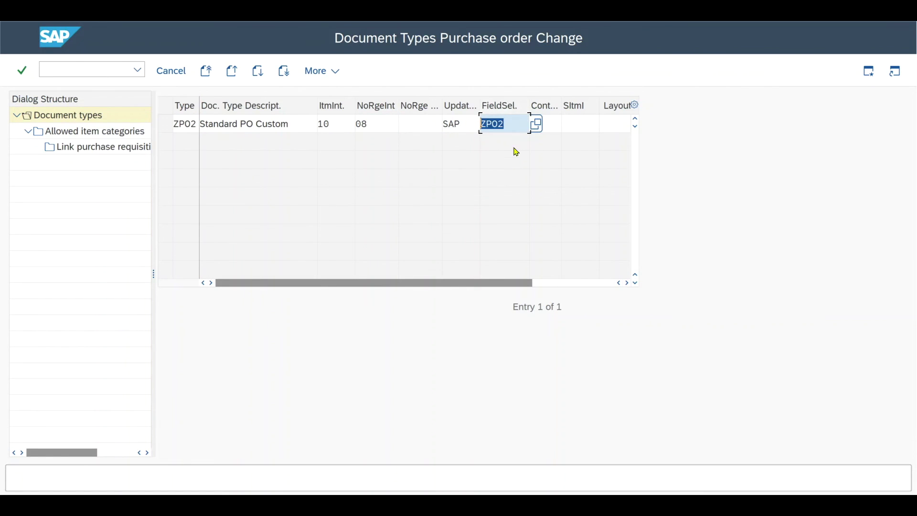
left_click(511, 124)
Copy ZPO2 with all dependent entries, save it, and launch ME21N.
key("F6")
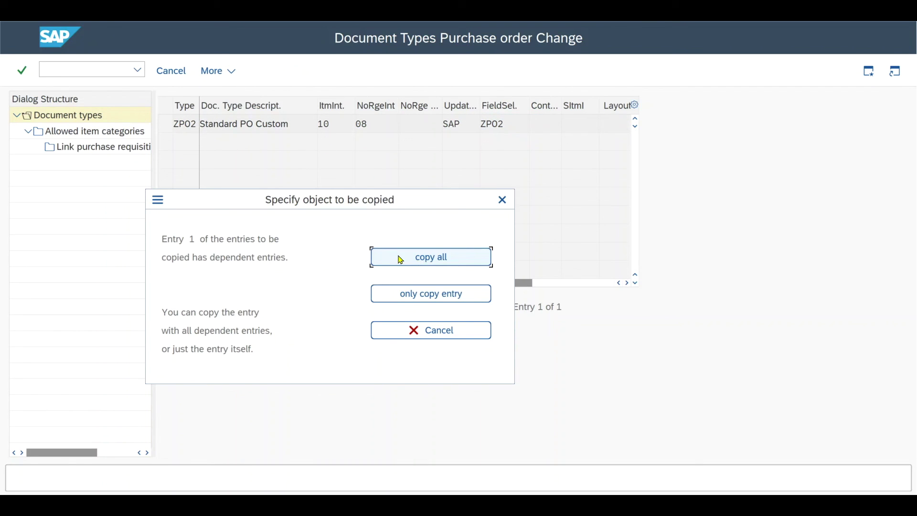
left_click(401, 260)
left_click(403, 483)
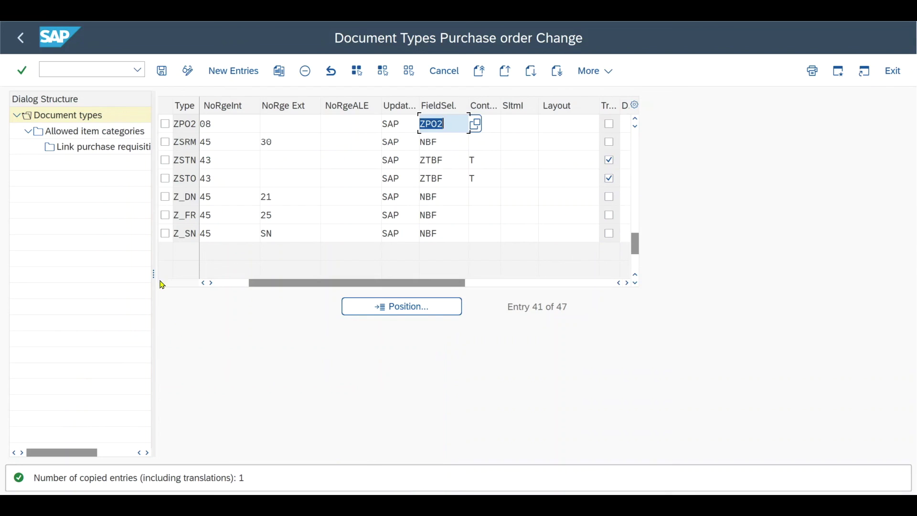
left_click(162, 75)
type("/")
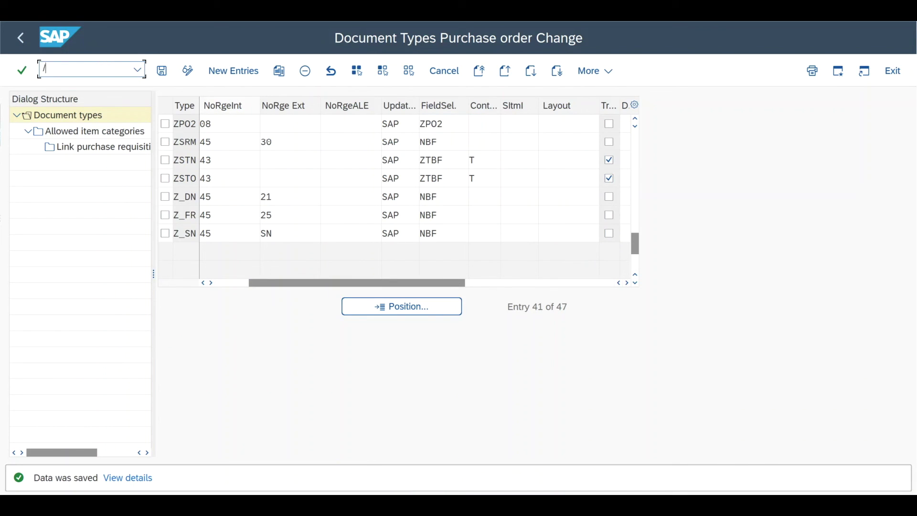
type("ome21n")
key("Return")
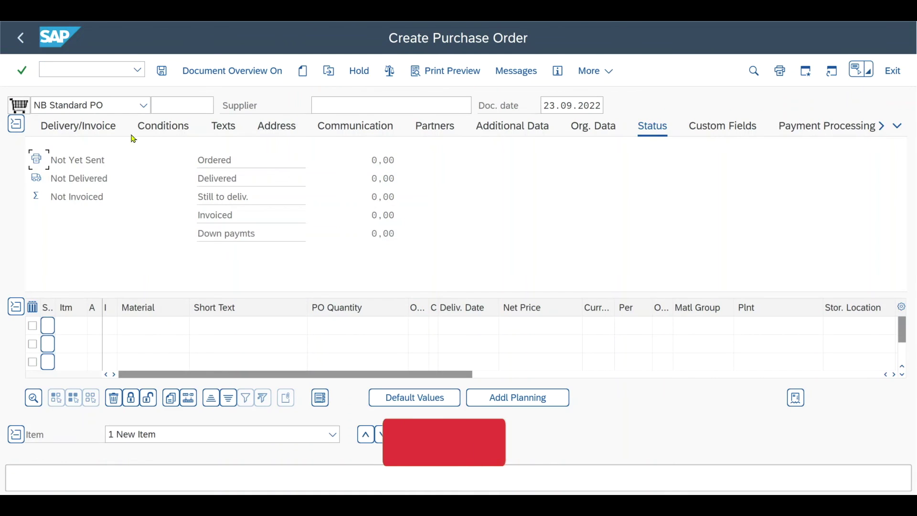
Choose order type ZPO2 Standard PO Custom for the new purchase order.
left_click(143, 105)
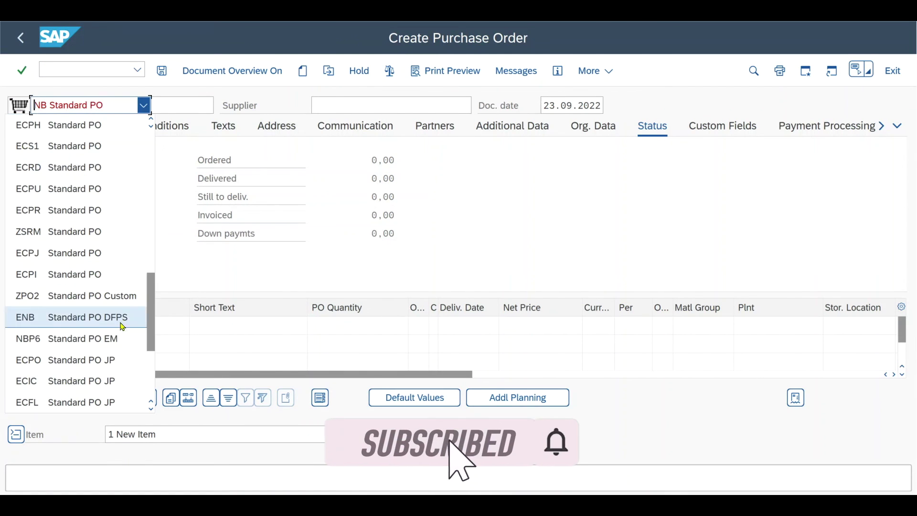
left_click(60, 302)
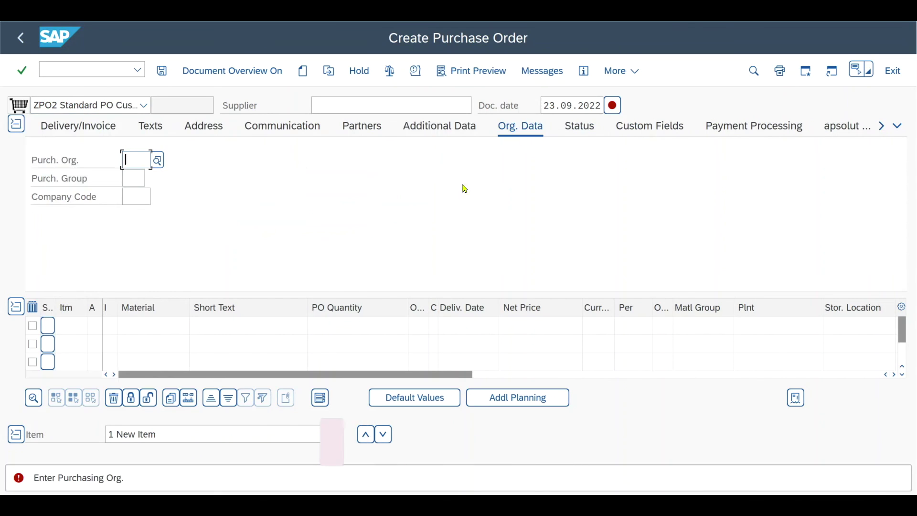